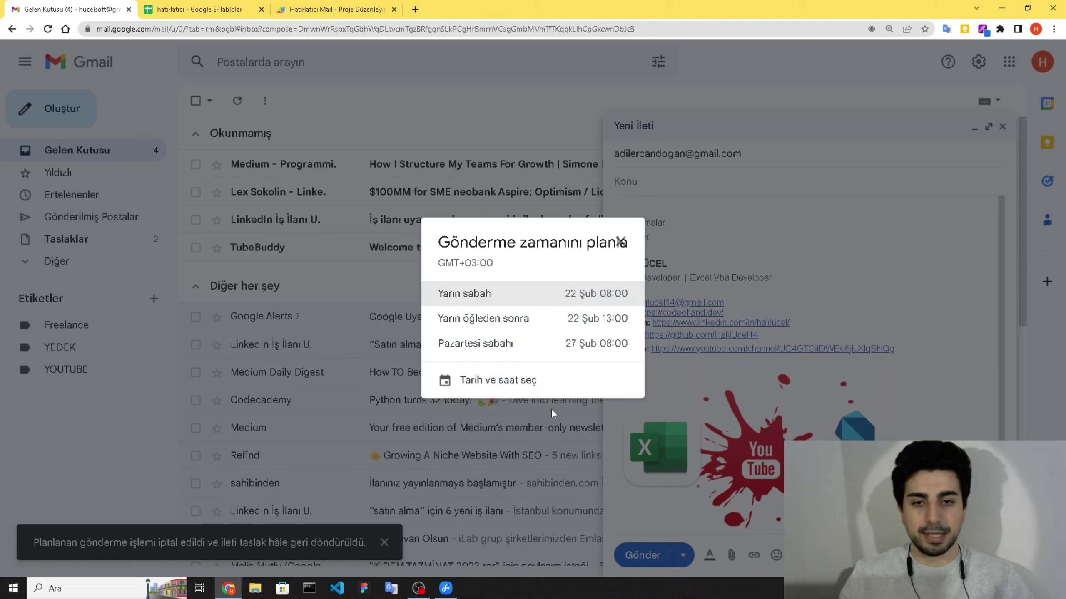
- Try send dates 28 Feb and 8 Mar, cancel scheduling, and close the draft
{"action": "left_click", "coordinate": [528, 394]}
{"action": "left_click", "coordinate": [402, 364]}
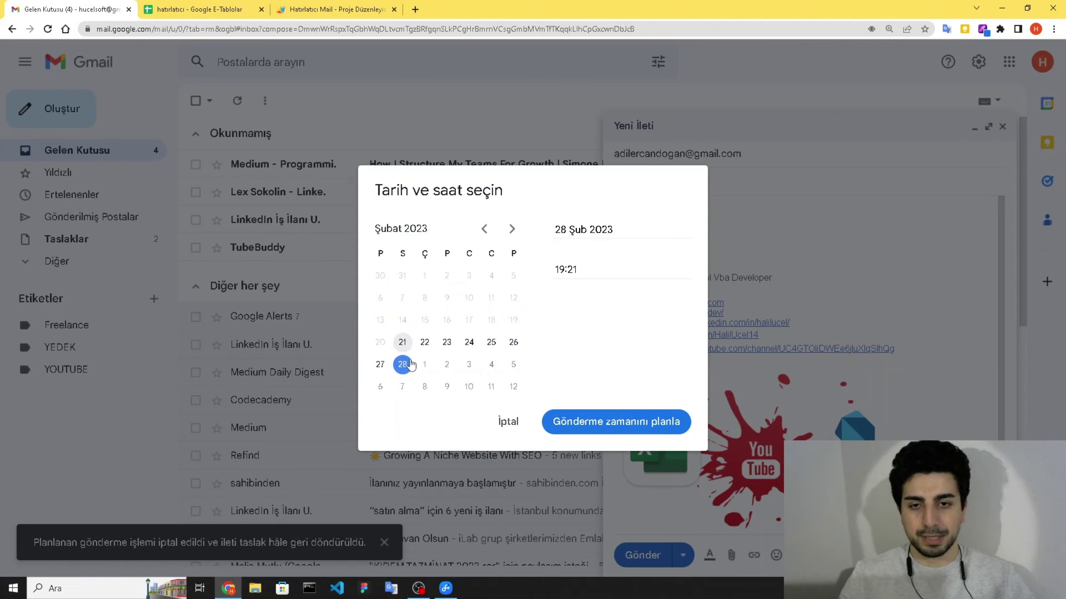
{"action": "left_click", "coordinate": [423, 387]}
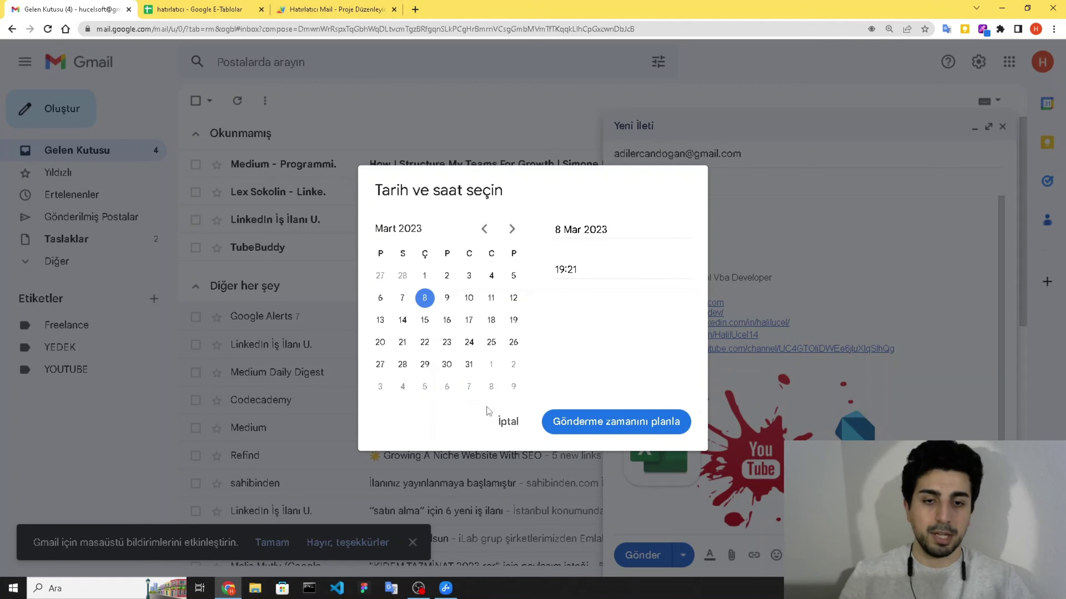
{"action": "left_click", "coordinate": [509, 423]}
{"action": "left_click", "coordinate": [1003, 127]}
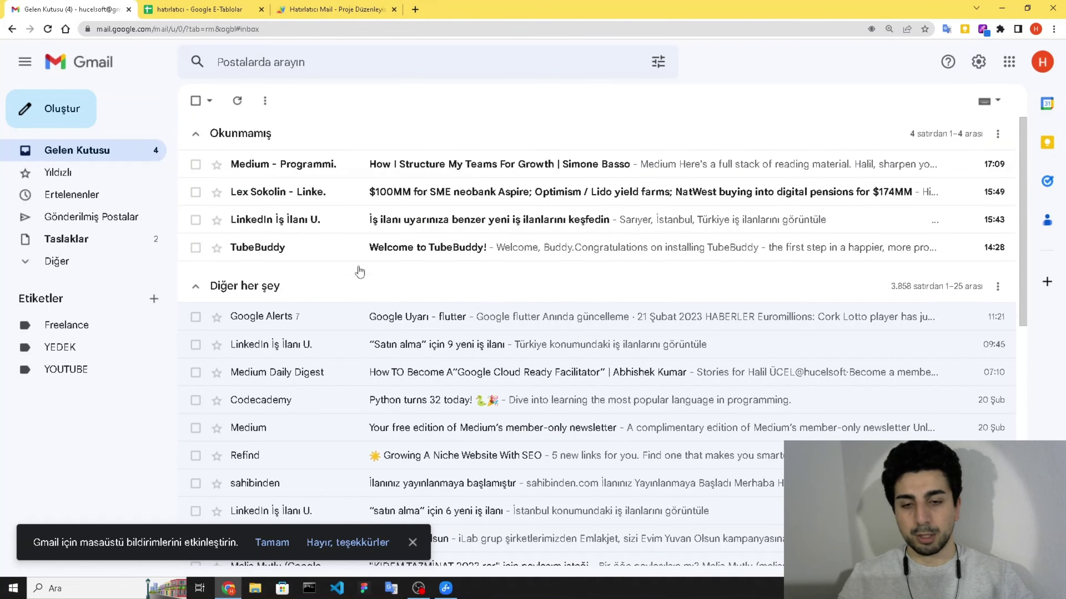
- Show the received YILLIK TEST email on the phone, then return to the hatırlatıcı spreadsheet
{"action": "left_click", "coordinate": [445, 589]}
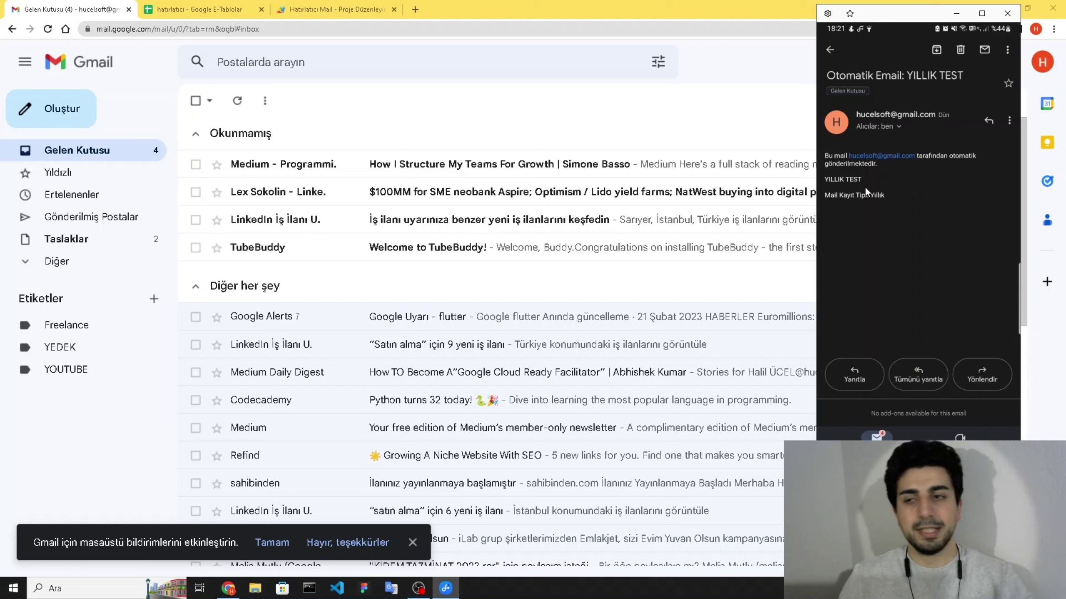
{"action": "left_click", "coordinate": [199, 9]}
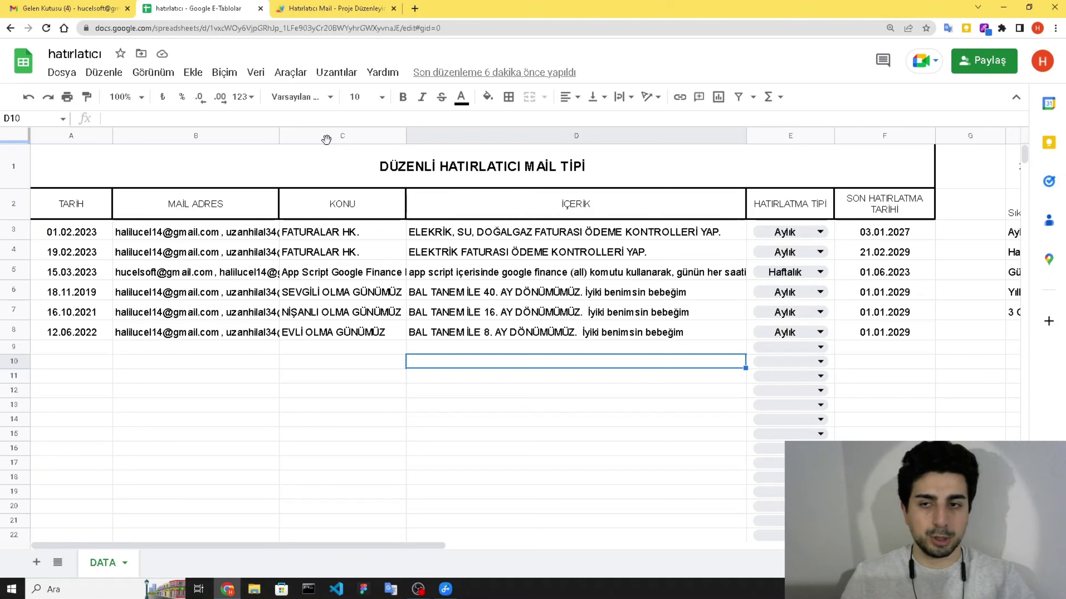
- Review row 4's start date, reminder text, reminder type and last date in A4, D4, E4, F4
{"action": "left_click", "coordinate": [62, 255]}
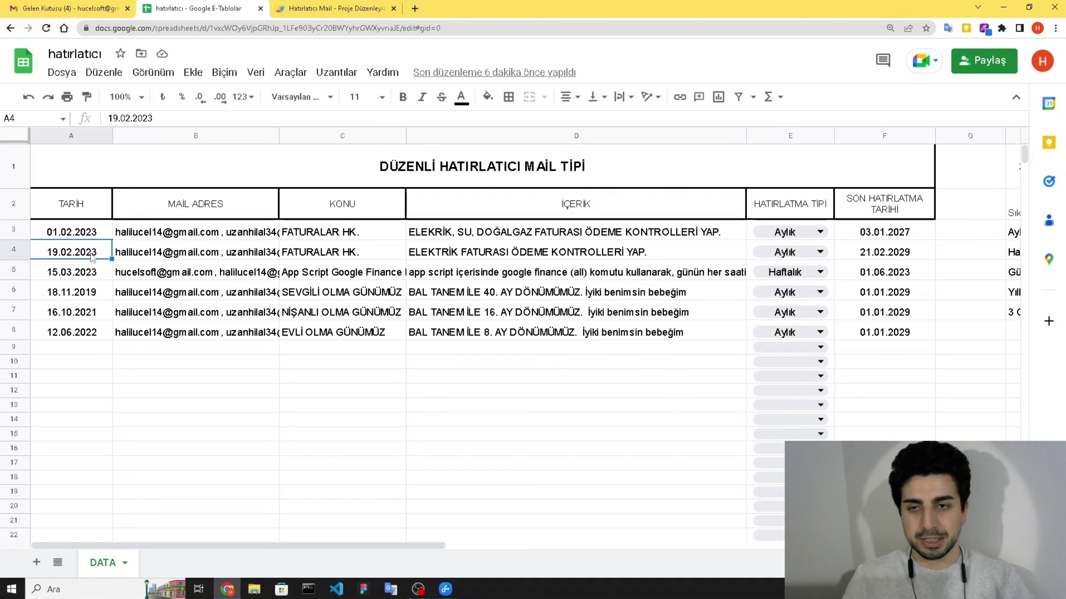
{"action": "left_click", "coordinate": [505, 256]}
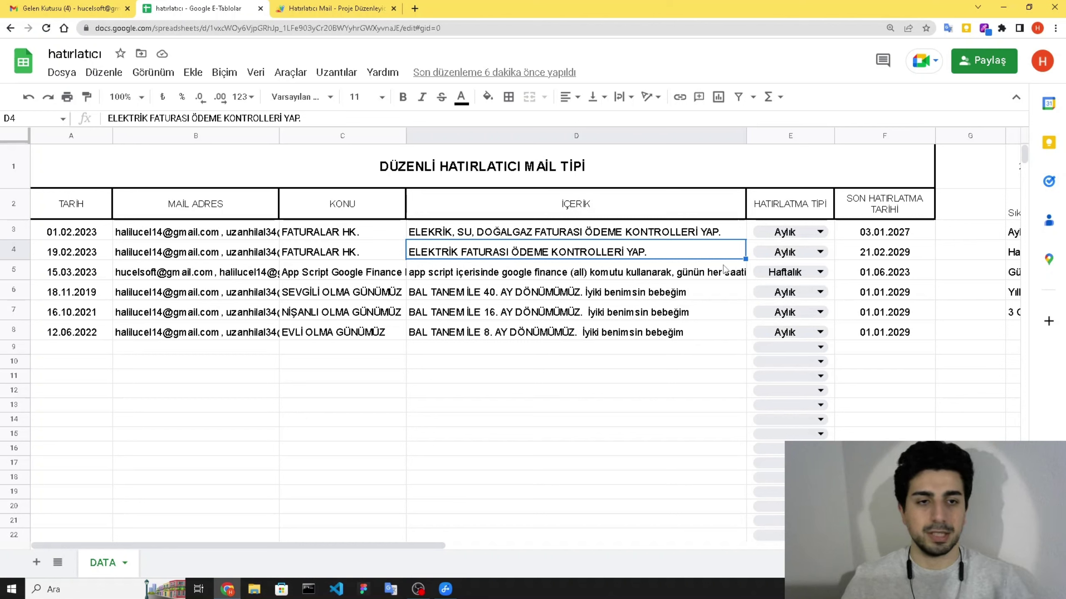
{"action": "left_click", "coordinate": [783, 253]}
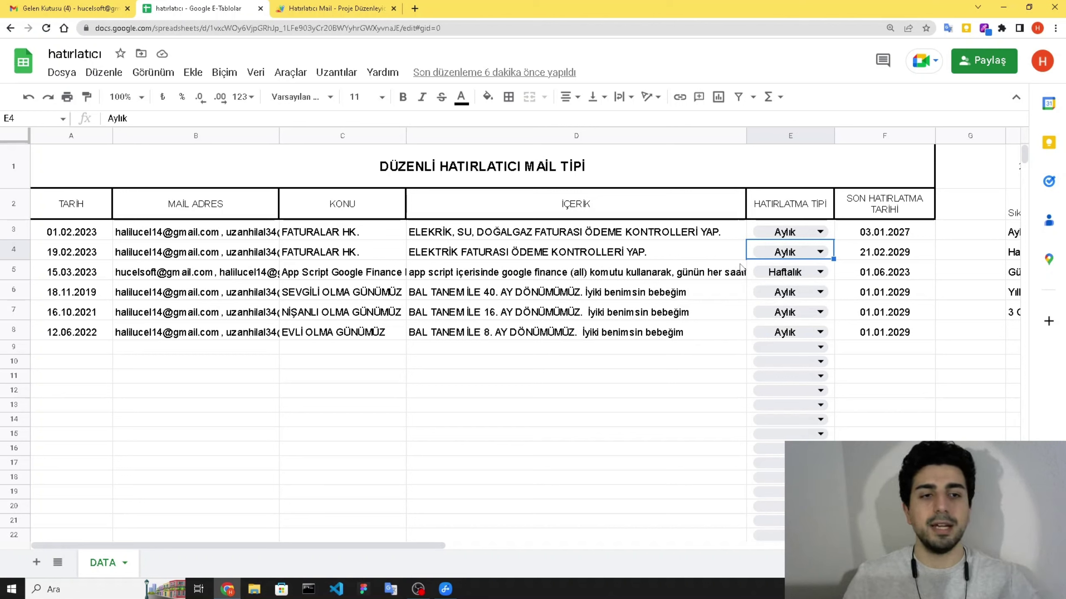
{"action": "left_click", "coordinate": [919, 253]}
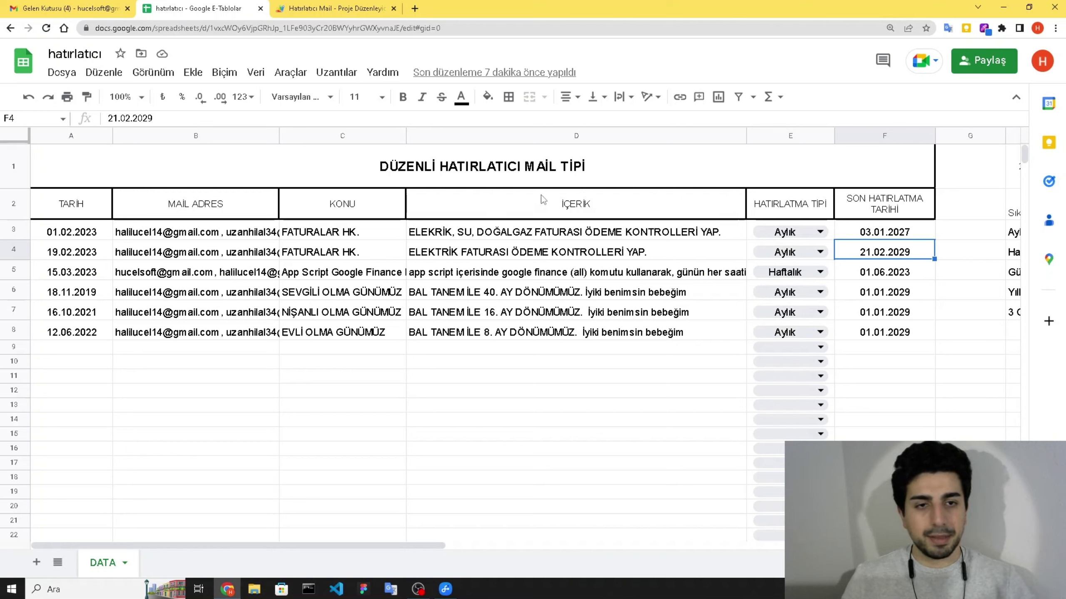
- Preview row 3's reminder-type choices, then open the Hatırlatıcı Mail Apps Script project
{"action": "left_click", "coordinate": [810, 234]}
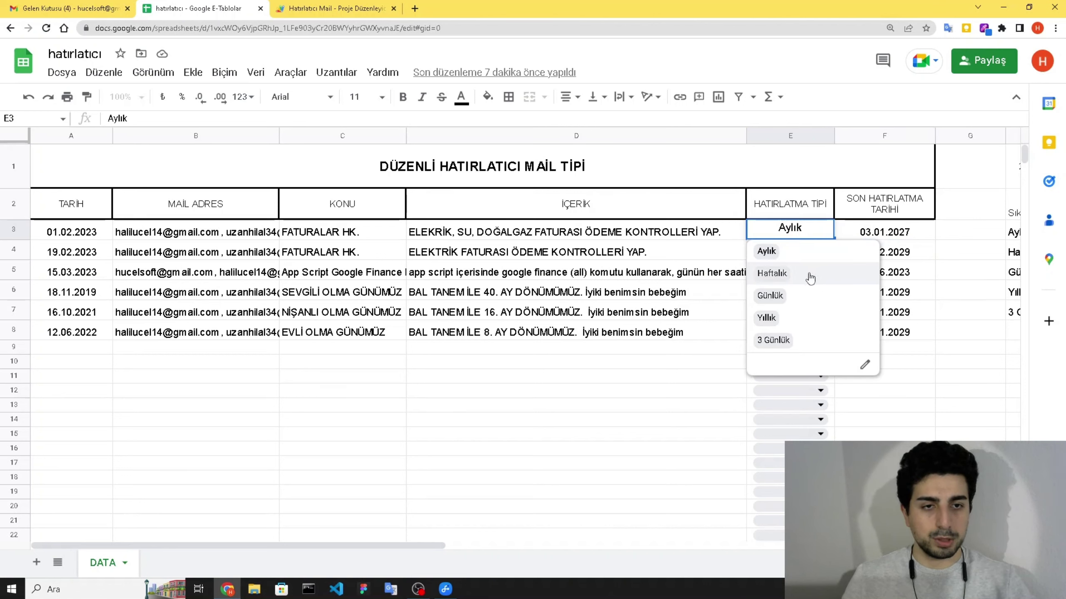
{"action": "left_click", "coordinate": [689, 361]}
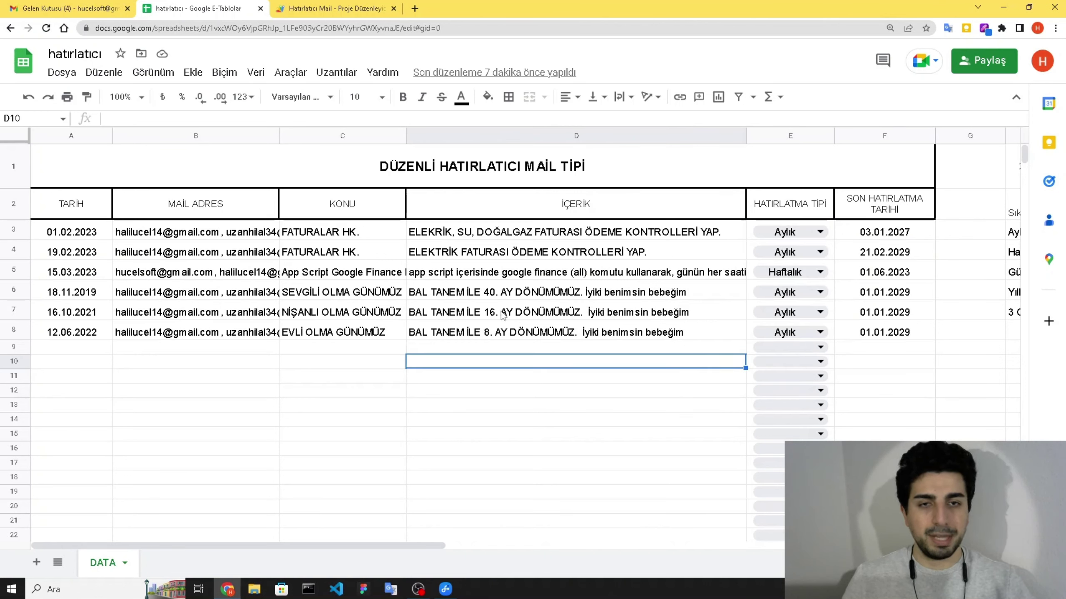
{"action": "left_click", "coordinate": [339, 73]}
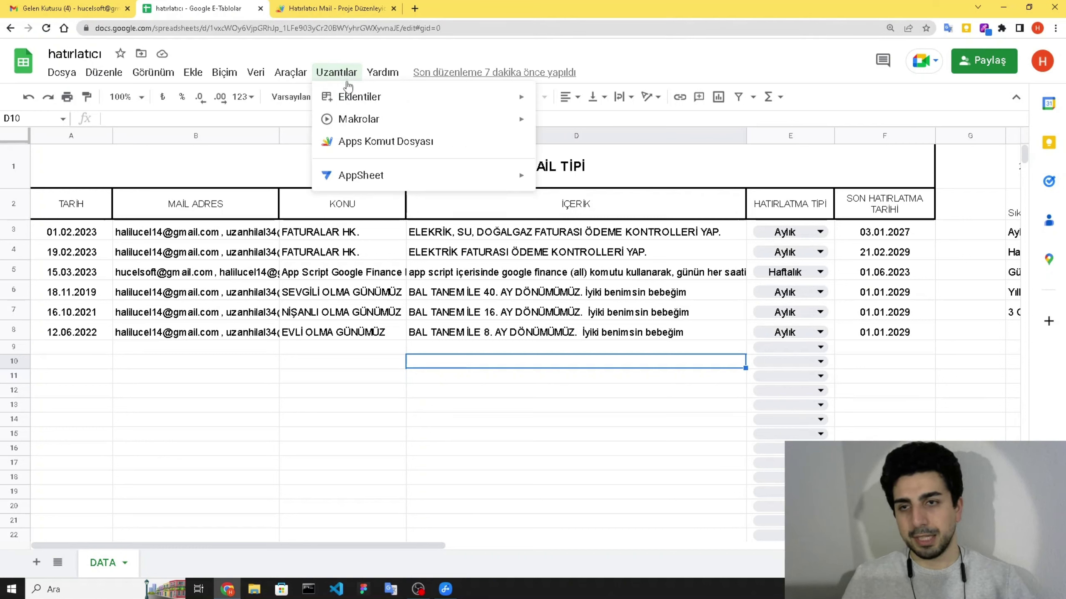
{"action": "left_click", "coordinate": [378, 143]}
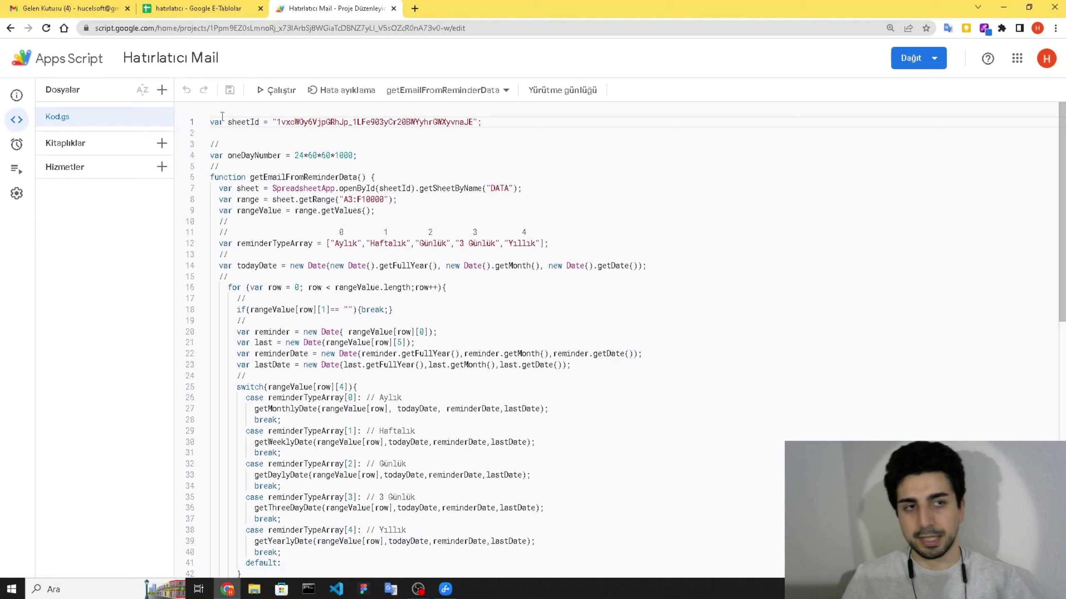
- Zoom the browser to 125% and scroll through the Kod.gs code
{"action": "left_click", "coordinate": [1056, 28]}
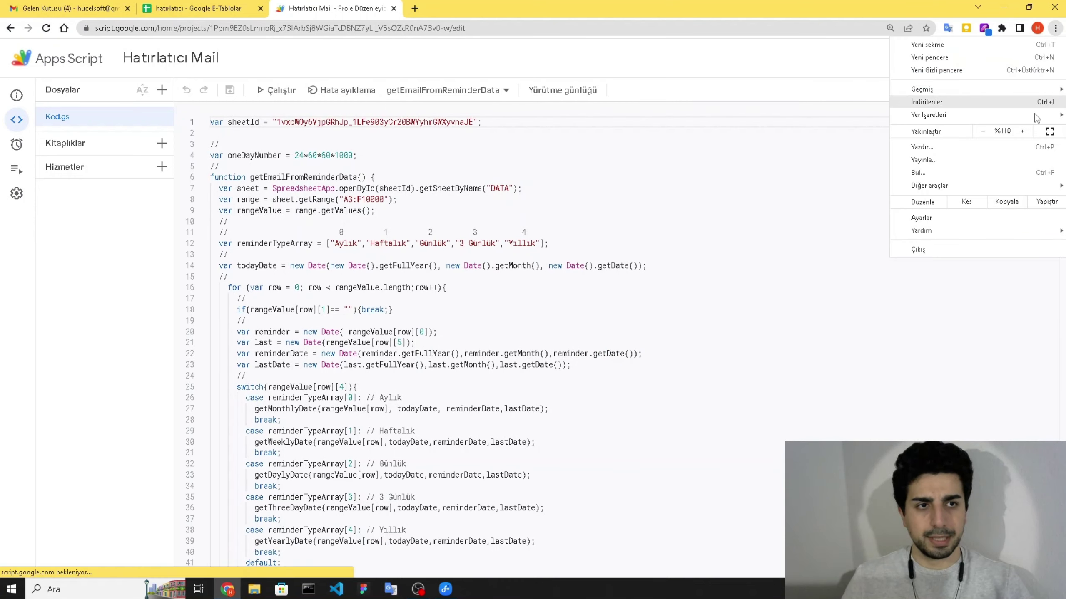
{"action": "left_click", "coordinate": [1022, 131]}
{"action": "key", "text": "Escape"}
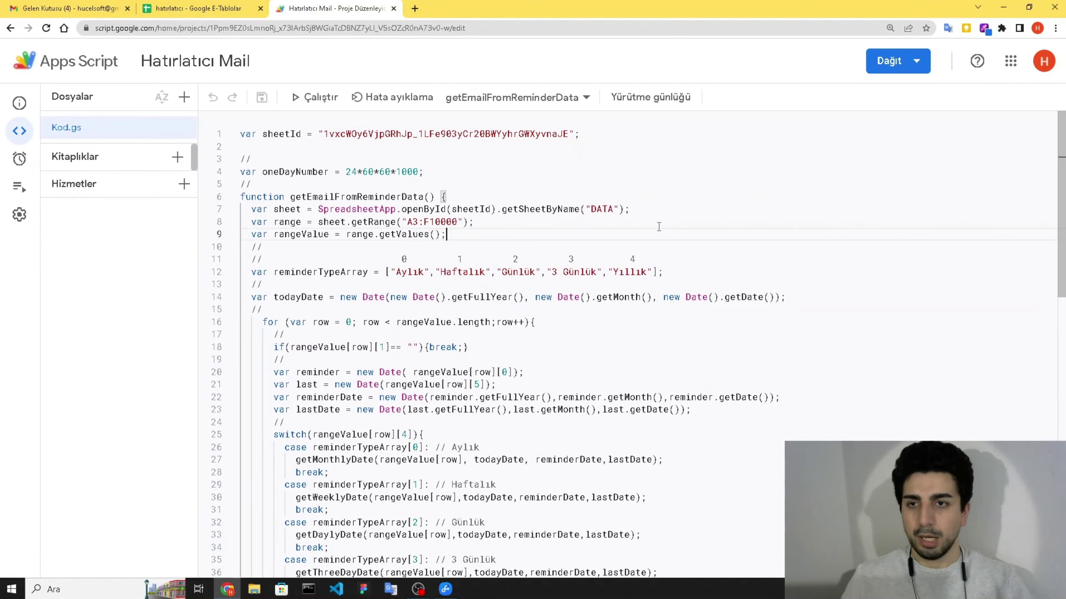
{"action": "scroll", "coordinate": [451, 155], "scroll_direction": "down", "scroll_amount": 5}
- Switch between Gmail, Apps Script and the spreadsheet, ending on the hatırlatıcı DATA sheet
{"action": "left_click", "coordinate": [197, 8]}
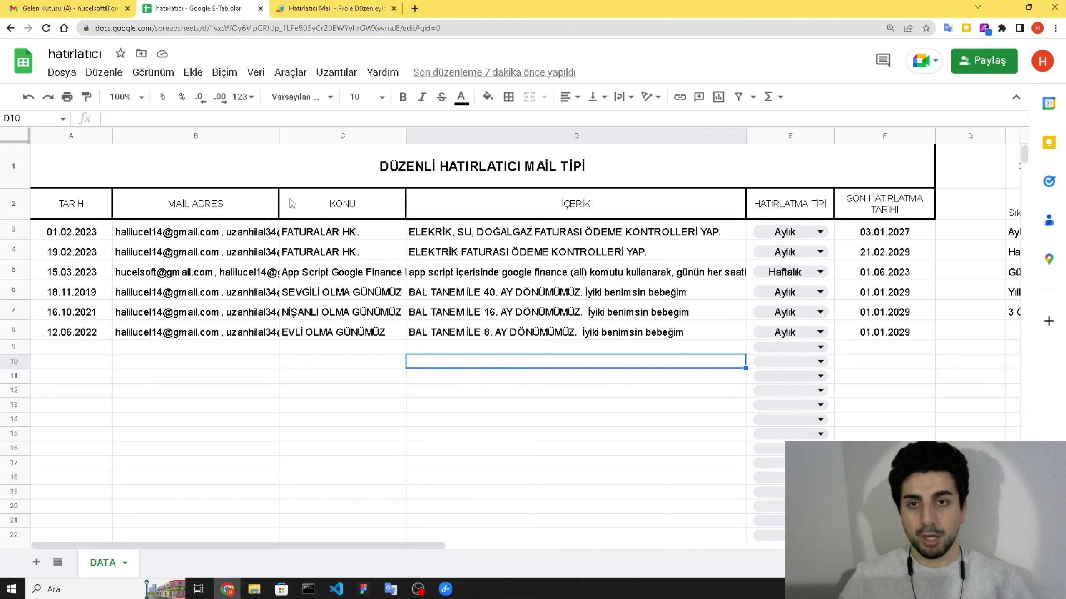
{"action": "left_click", "coordinate": [94, 5]}
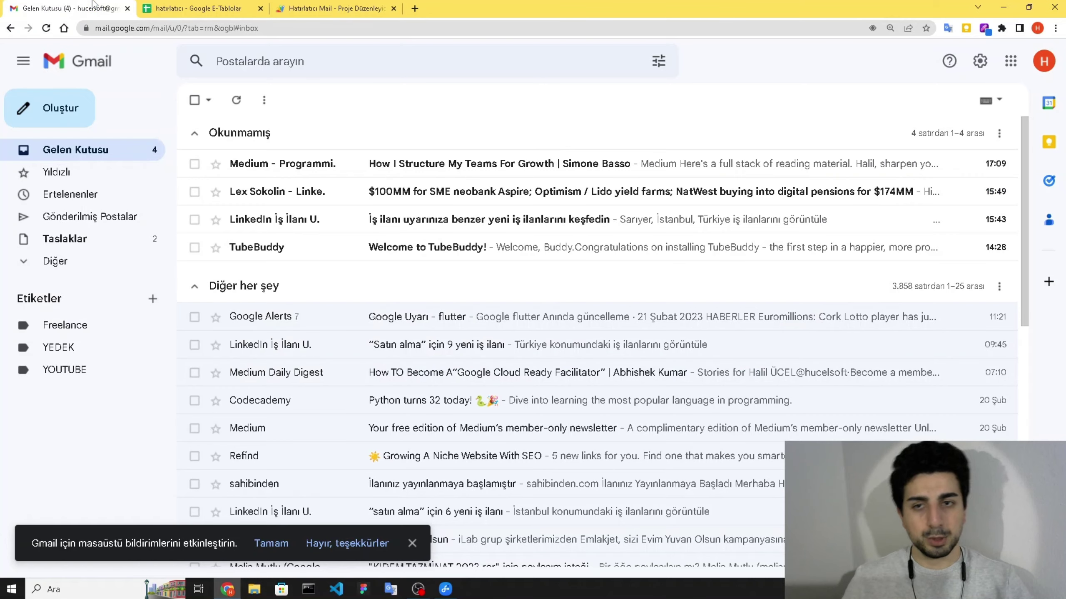
{"action": "left_click", "coordinate": [198, 6]}
{"action": "left_click", "coordinate": [282, 6]}
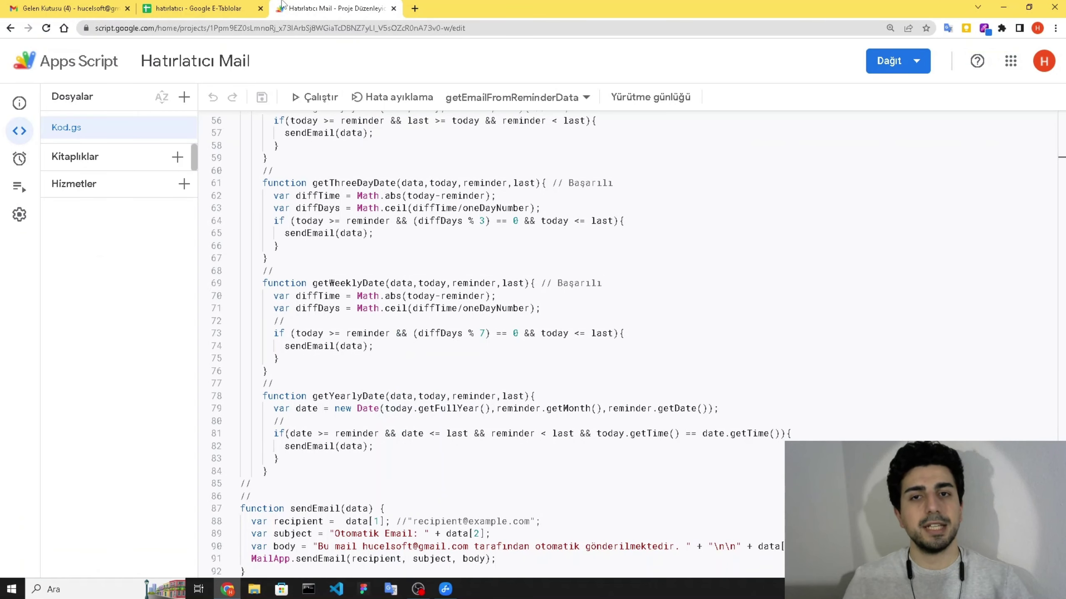
{"action": "left_click", "coordinate": [198, 9]}
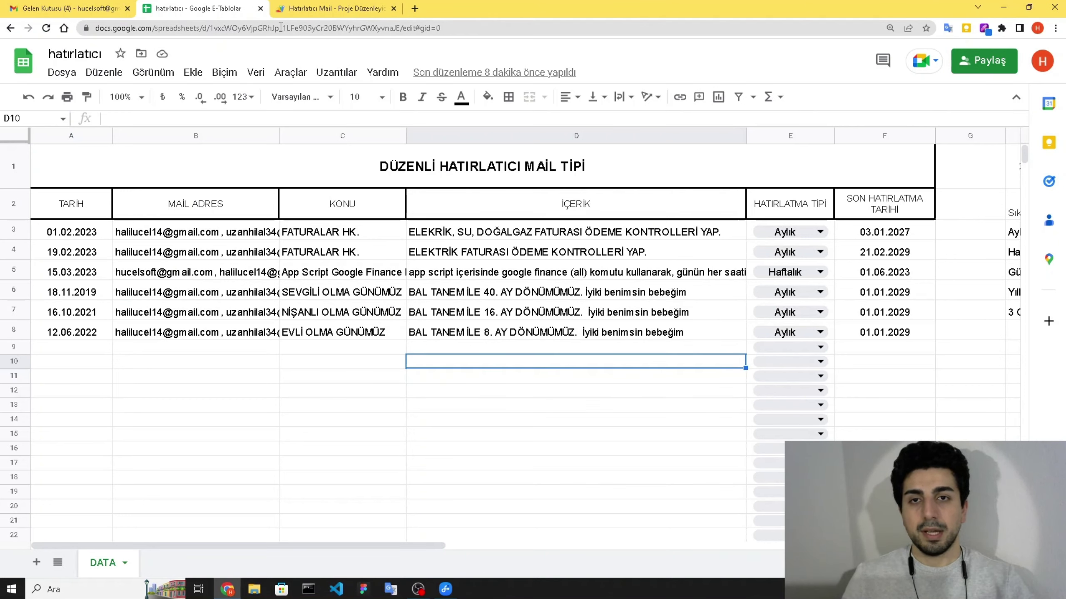
- Launch a new Chrome window under a different user profile
{"action": "left_click", "coordinate": [11, 589]}
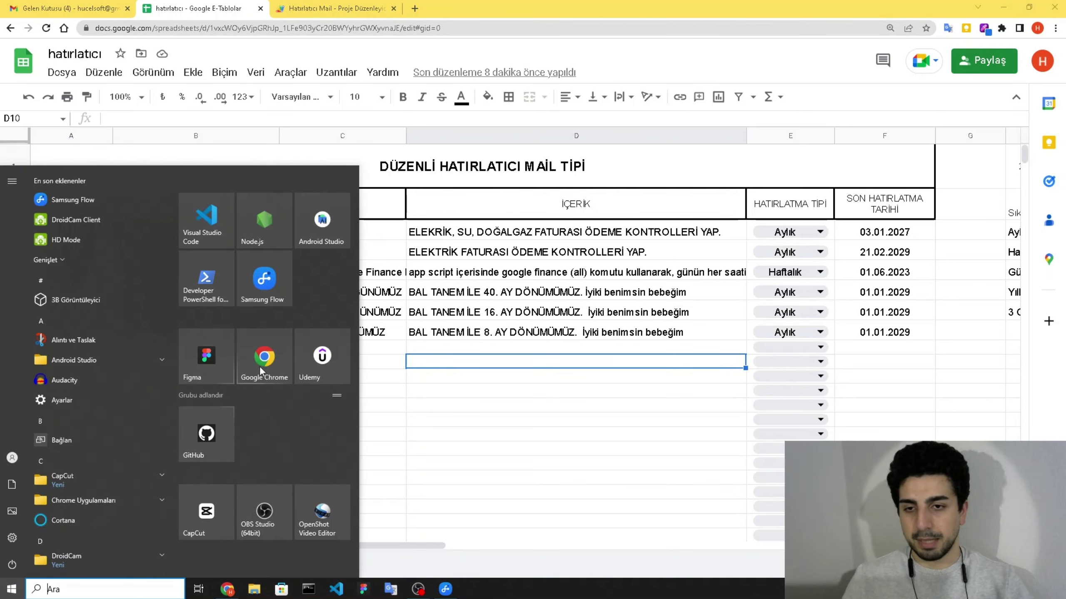
{"action": "left_click", "coordinate": [261, 371]}
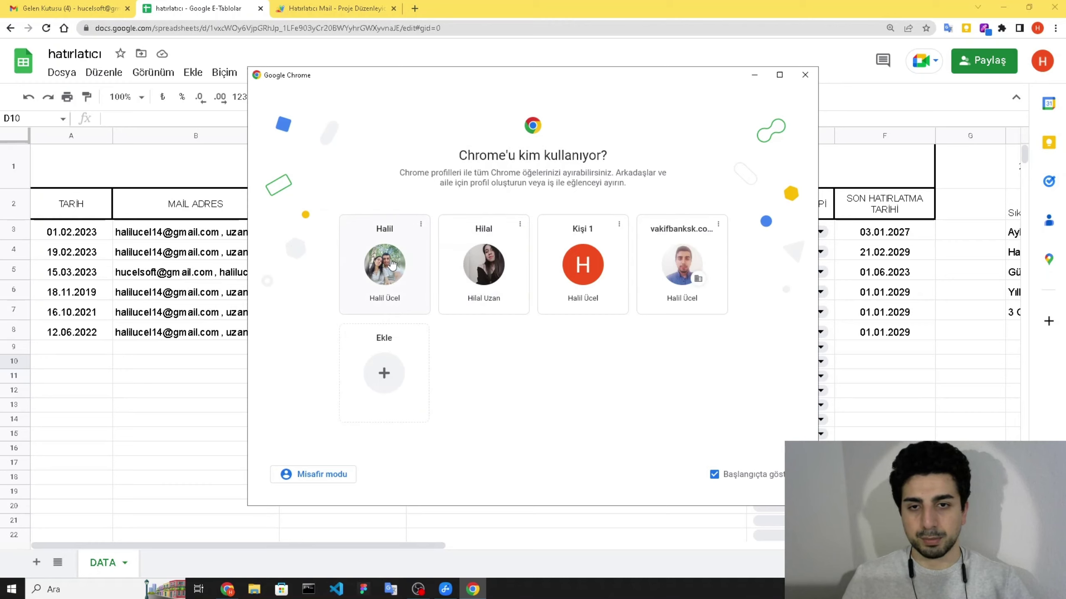
{"action": "left_click", "coordinate": [391, 265]}
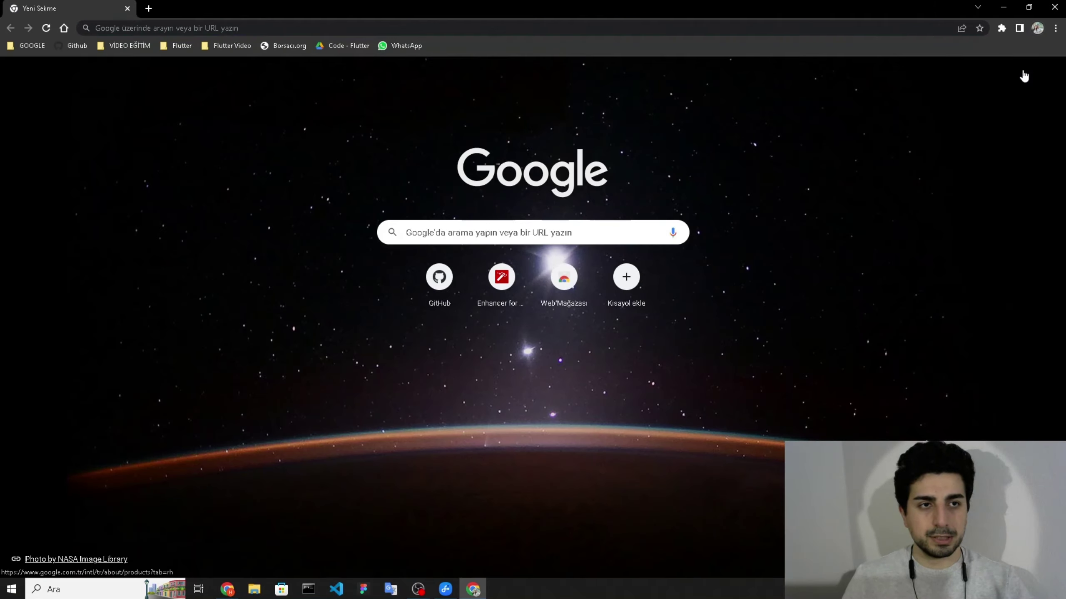
- Go to Google Sheets (E-Tablolar) from the Google apps grid
{"action": "left_click", "coordinate": [1022, 74]}
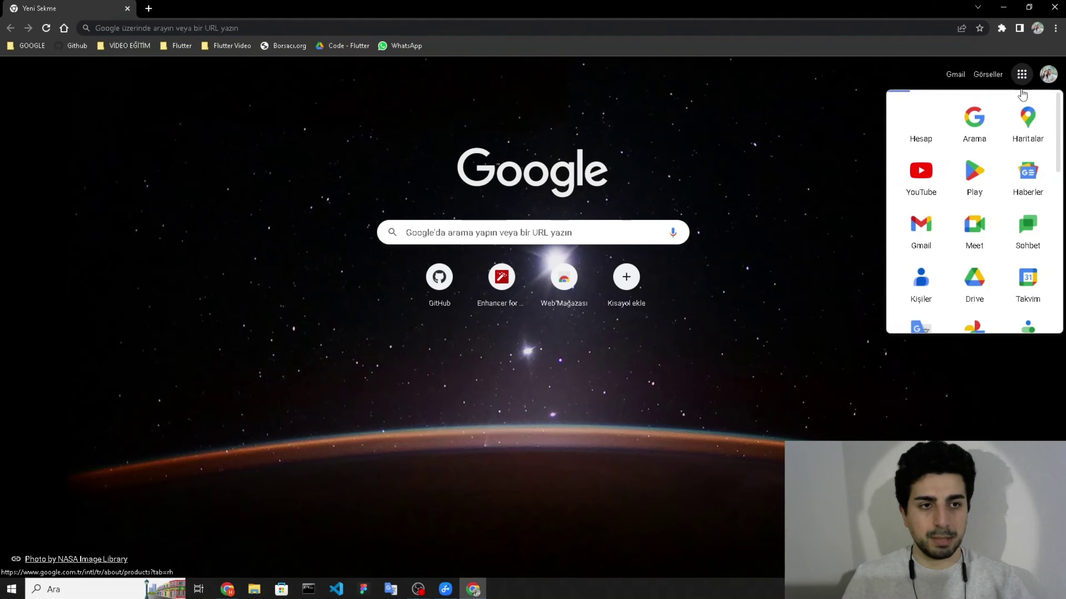
{"action": "scroll", "coordinate": [1022, 95], "scroll_direction": "down", "scroll_amount": 5}
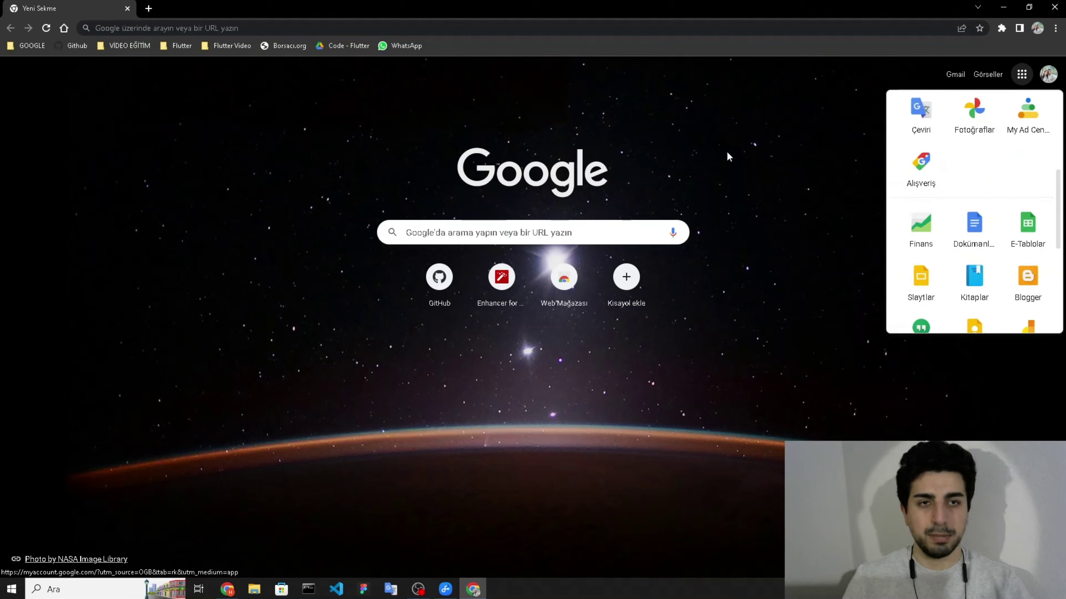
{"action": "left_click", "coordinate": [317, 58]}
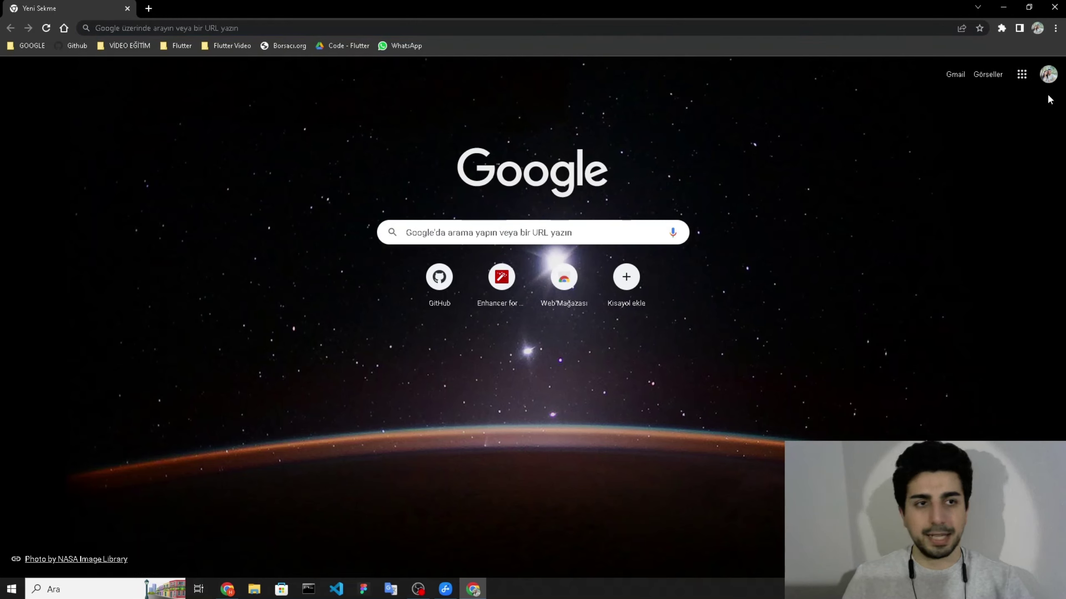
{"action": "left_click", "coordinate": [1021, 74]}
{"action": "scroll", "coordinate": [1027, 222], "scroll_direction": "down", "scroll_amount": 4}
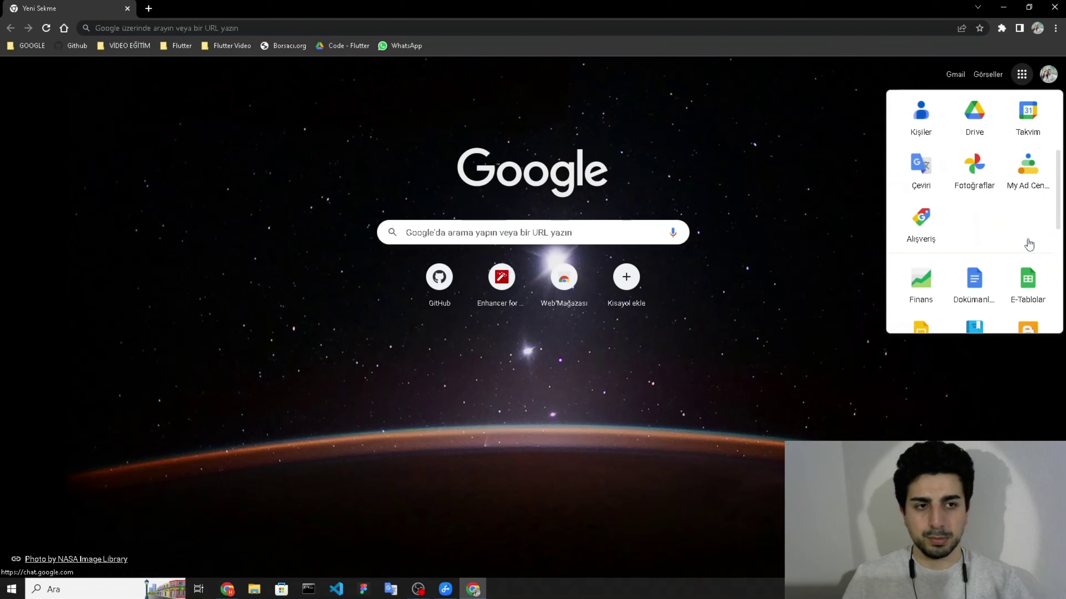
{"action": "left_click", "coordinate": [1033, 288]}
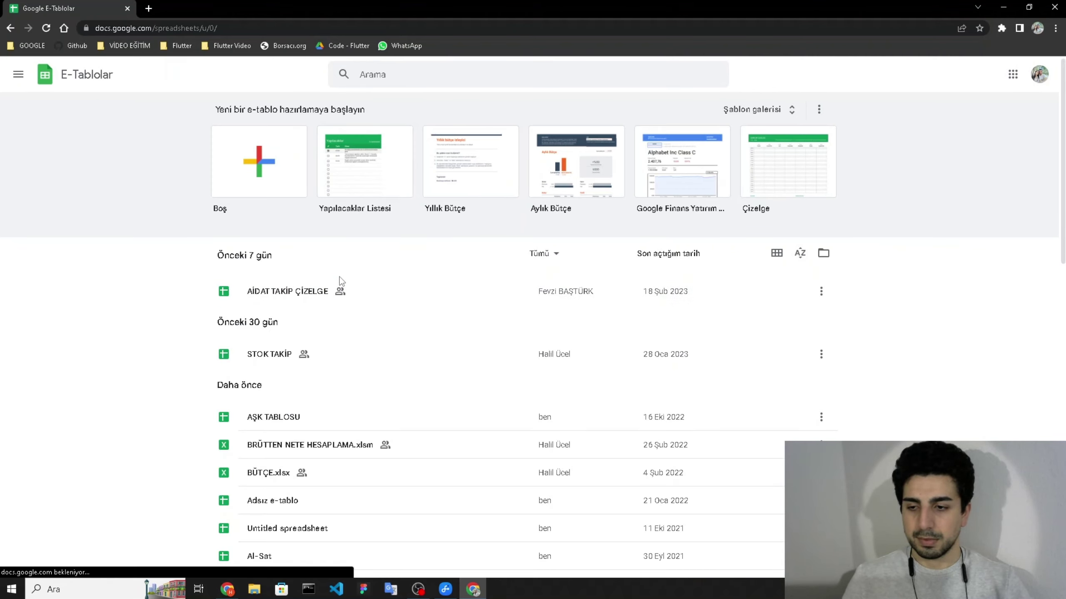
- Create a blank spreadsheet and title it Hatırlatıcı
{"action": "left_click", "coordinate": [263, 158]}
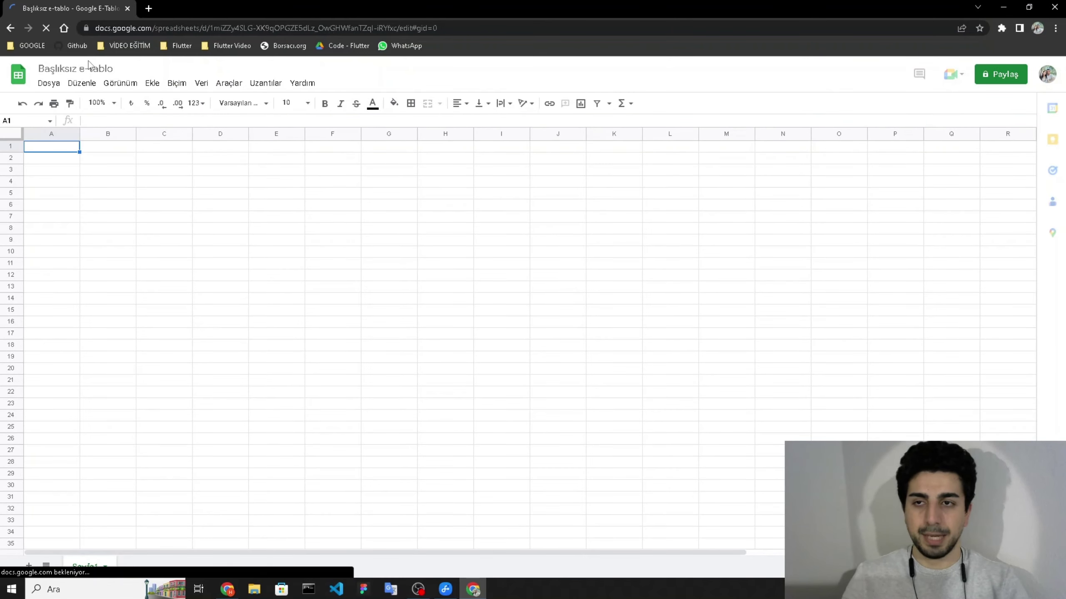
{"action": "left_click", "coordinate": [93, 68]}
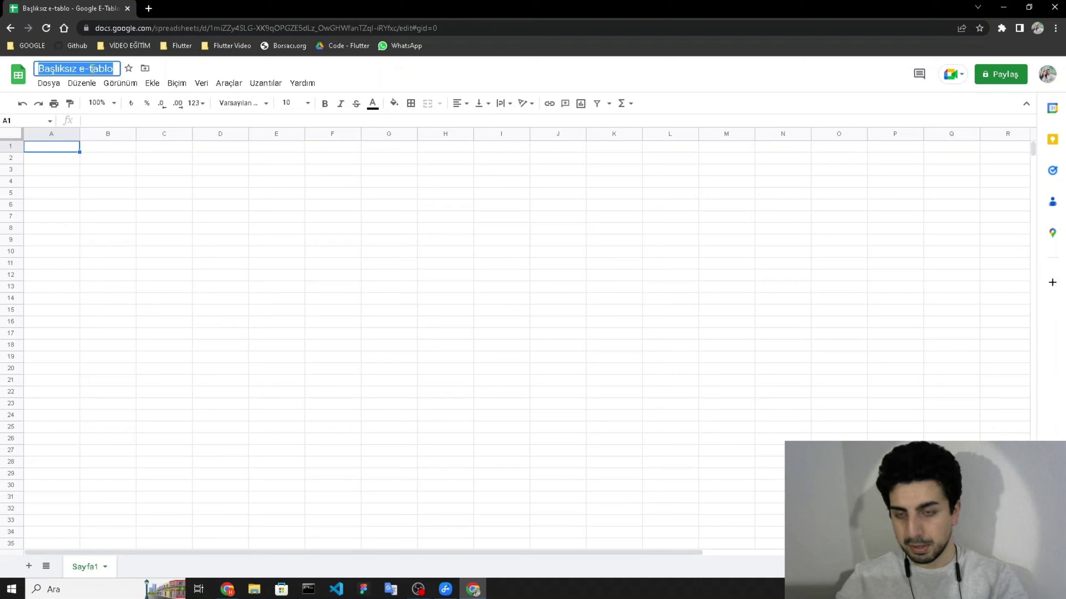
{"action": "type", "text": "Hatırları"}
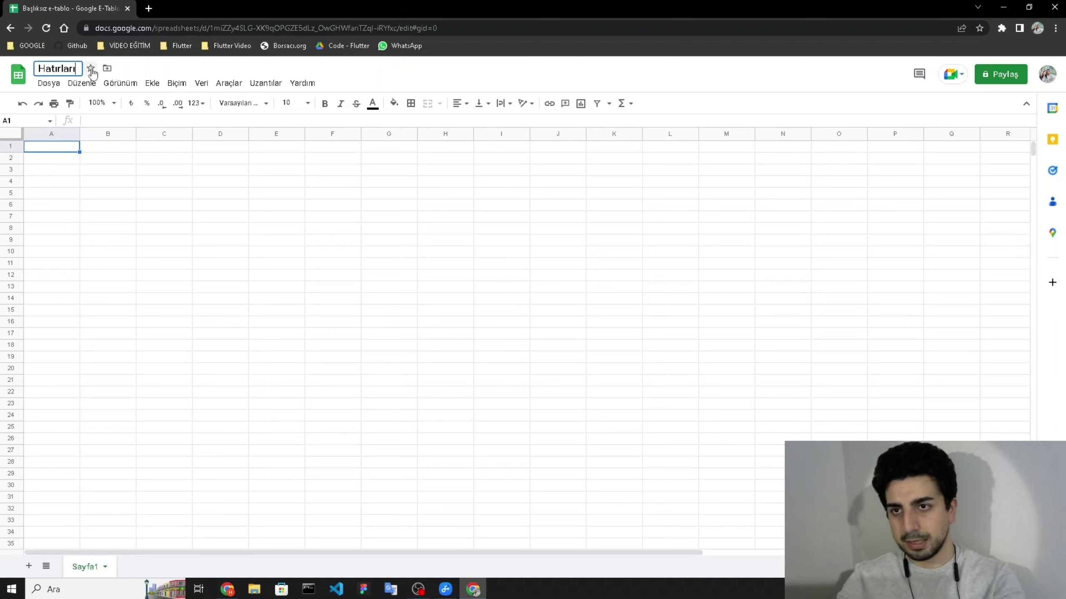
{"action": "key", "text": "BackSpace"}
{"action": "key", "text": "BackSpace"}
{"action": "type", "text": "tıcı"}
{"action": "key", "text": "Return"}
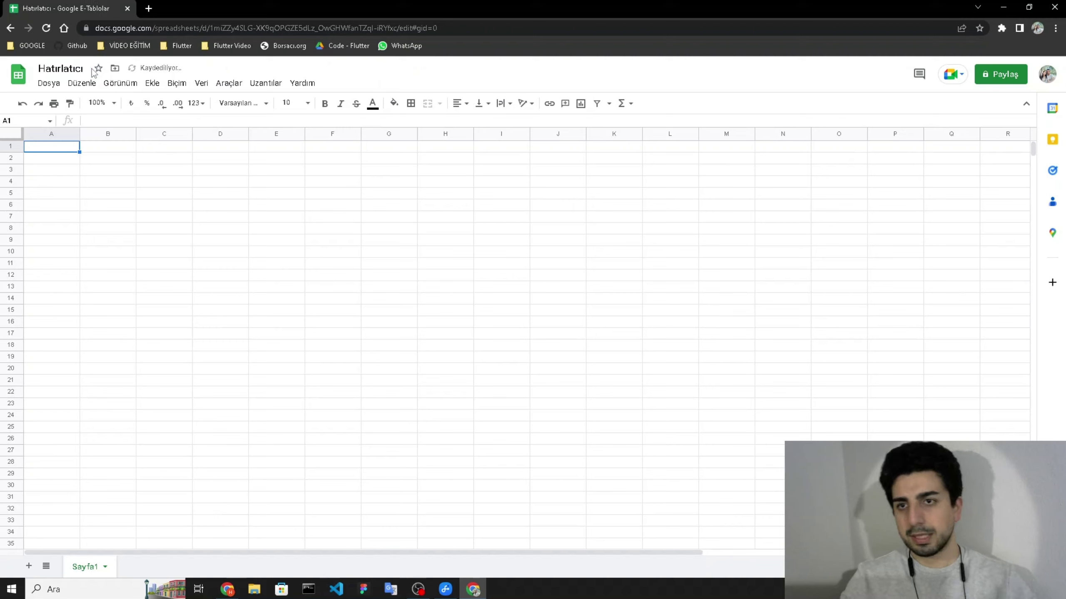
{"action": "left_click", "coordinate": [191, 208]}
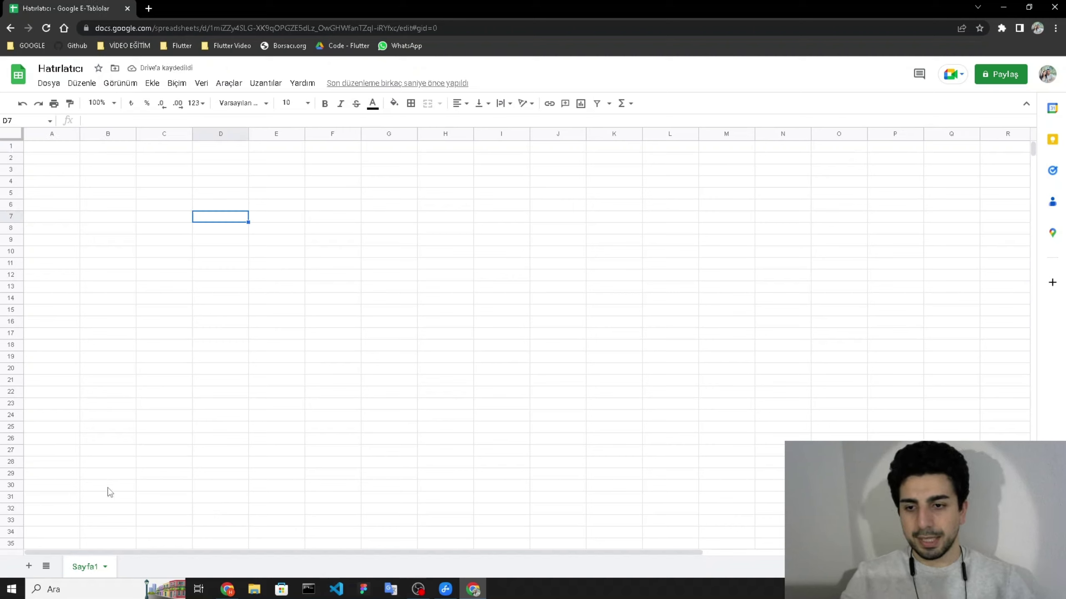
- Rename the Sayfa1 sheet to DATA
{"action": "double_click", "coordinate": [90, 566]}
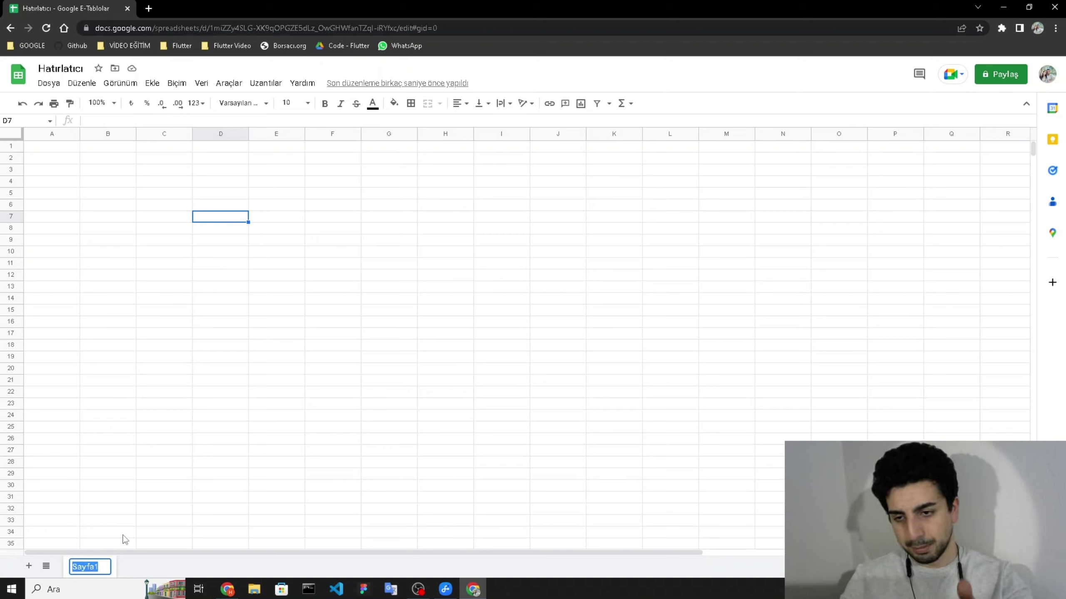
{"action": "type", "text": "DATA"}
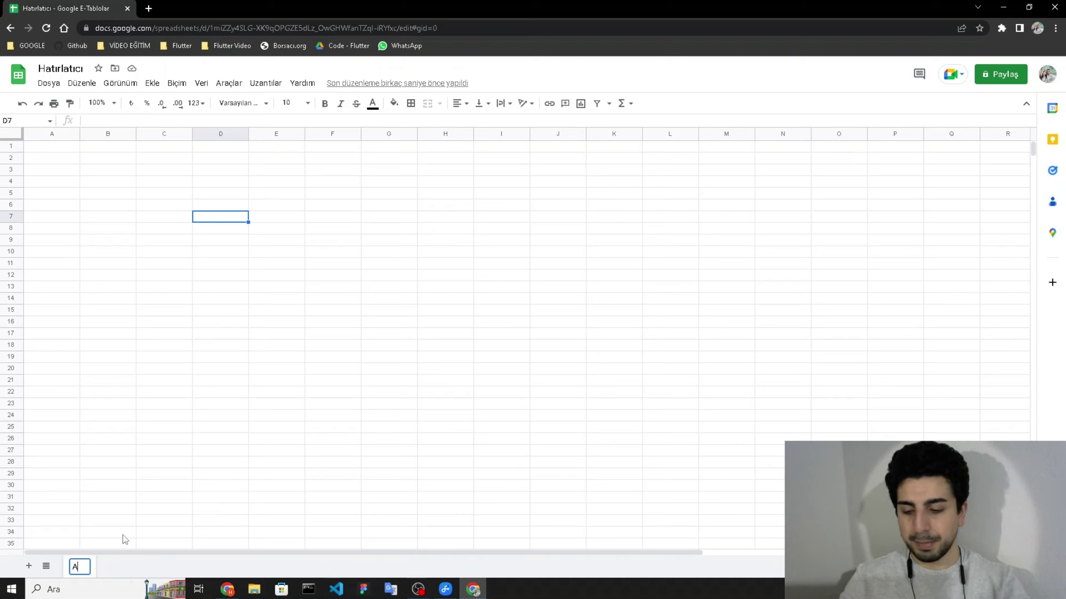
{"action": "key", "text": "Return"}
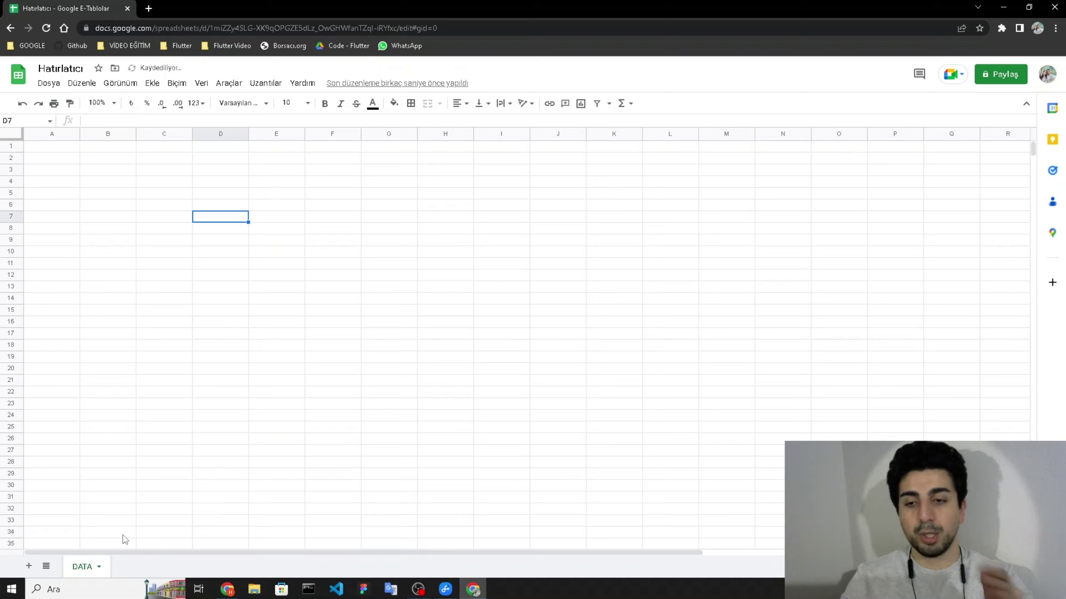
{"action": "left_click", "coordinate": [104, 240]}
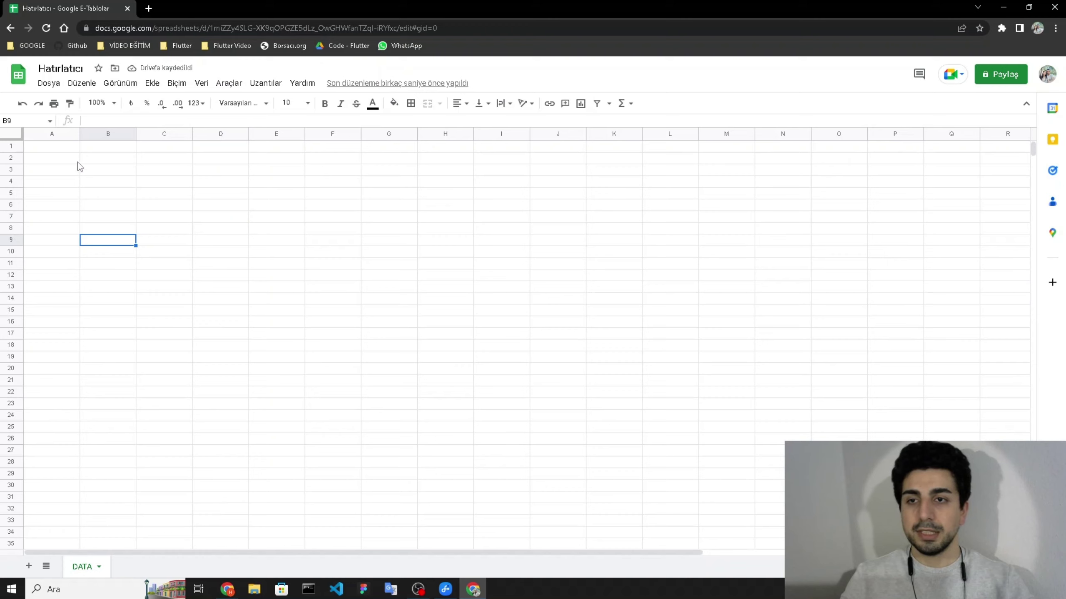
- Merge A1:F1 into one cell and make row 1 taller
{"action": "left_click_drag", "start_coordinate": [62, 150], "coordinate": [334, 143]}
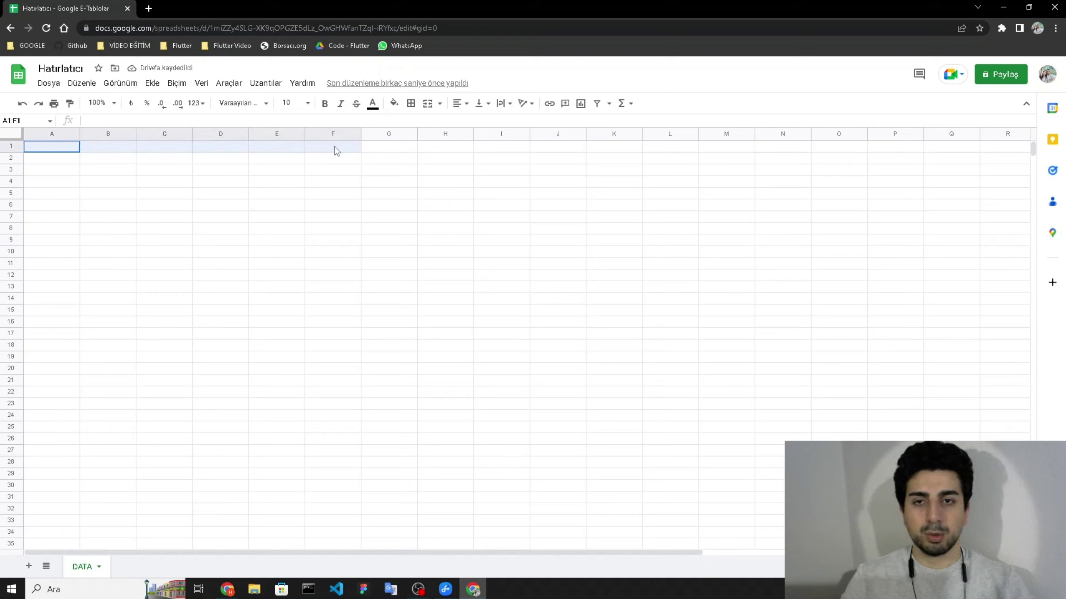
{"action": "left_click", "coordinate": [428, 103]}
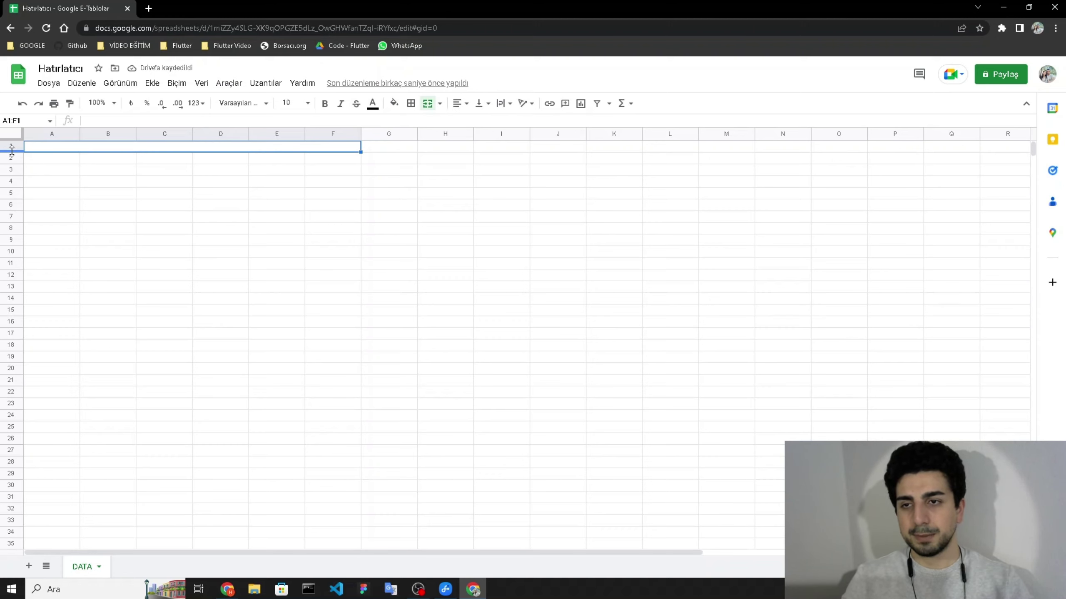
{"action": "left_click_drag", "start_coordinate": [11, 152], "coordinate": [64, 176]}
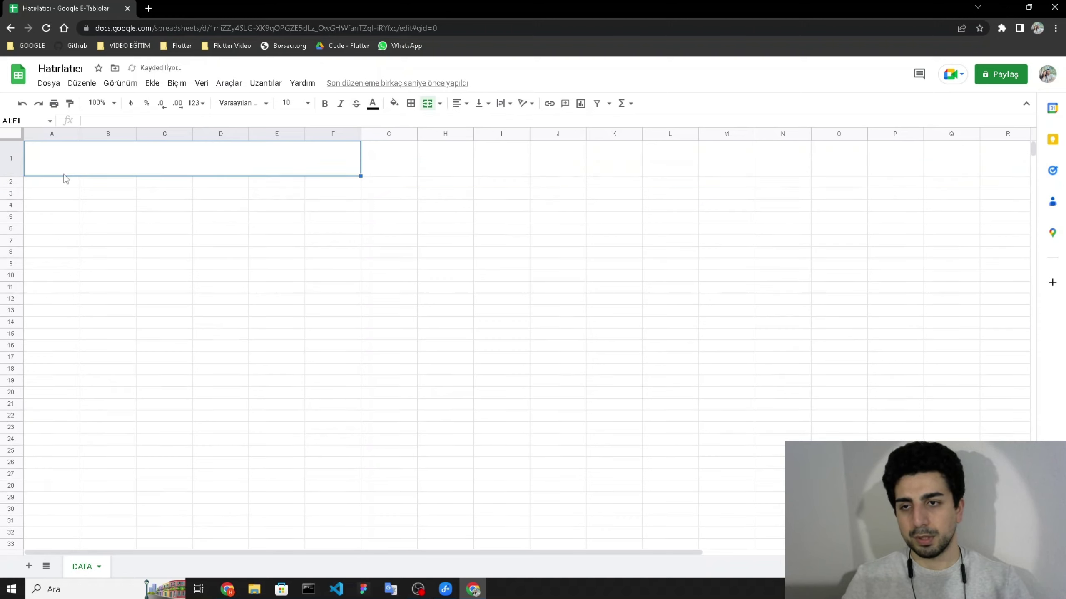
- Enlarge the browser's page zoom
{"action": "left_click", "coordinate": [1055, 27]}
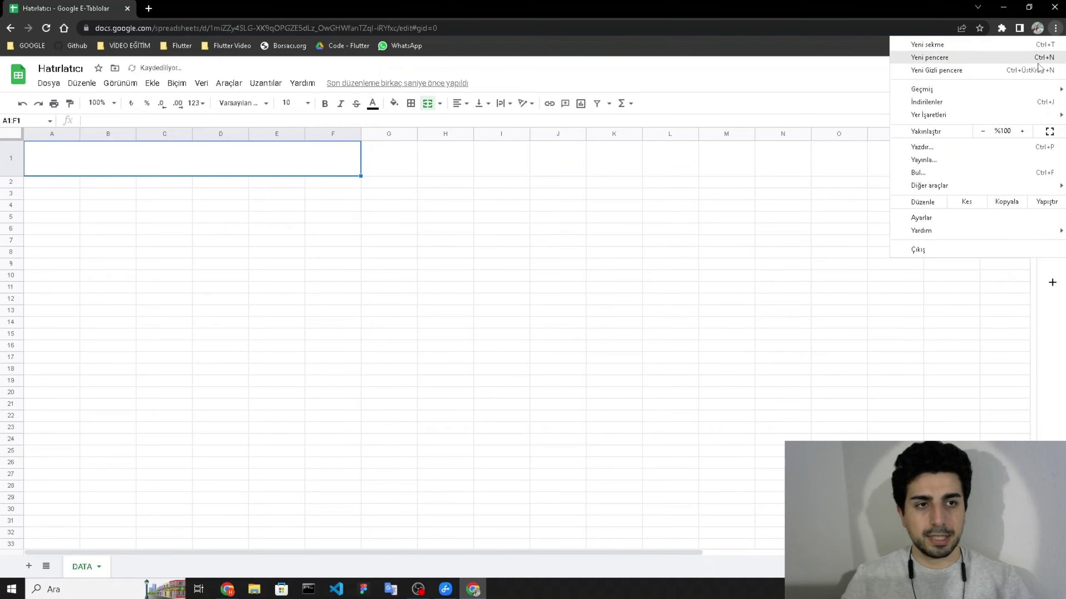
{"action": "left_click", "coordinate": [1023, 131]}
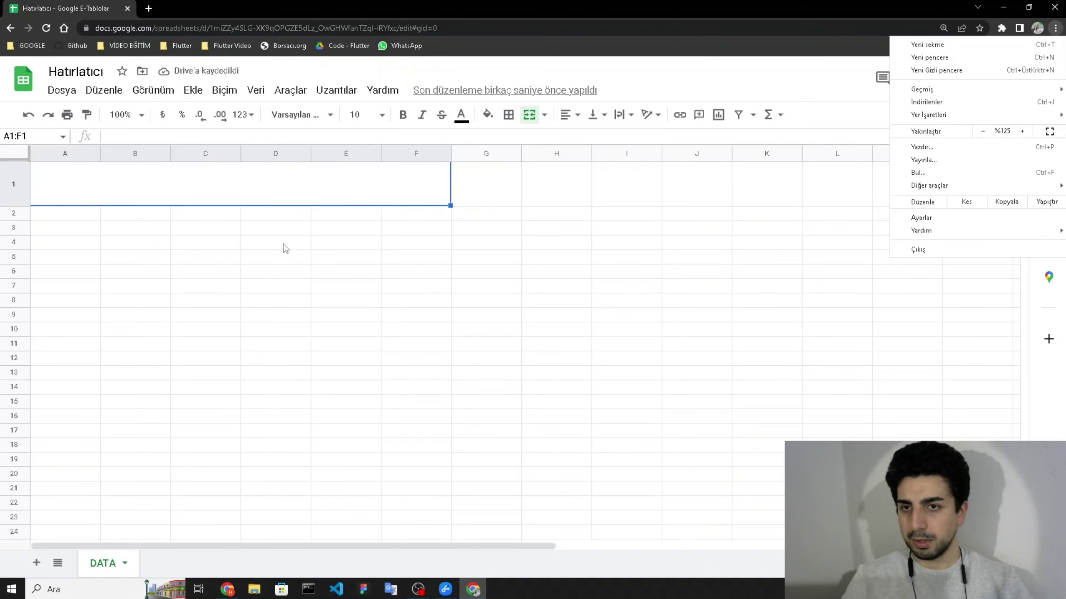
{"action": "left_click", "coordinate": [284, 246]}
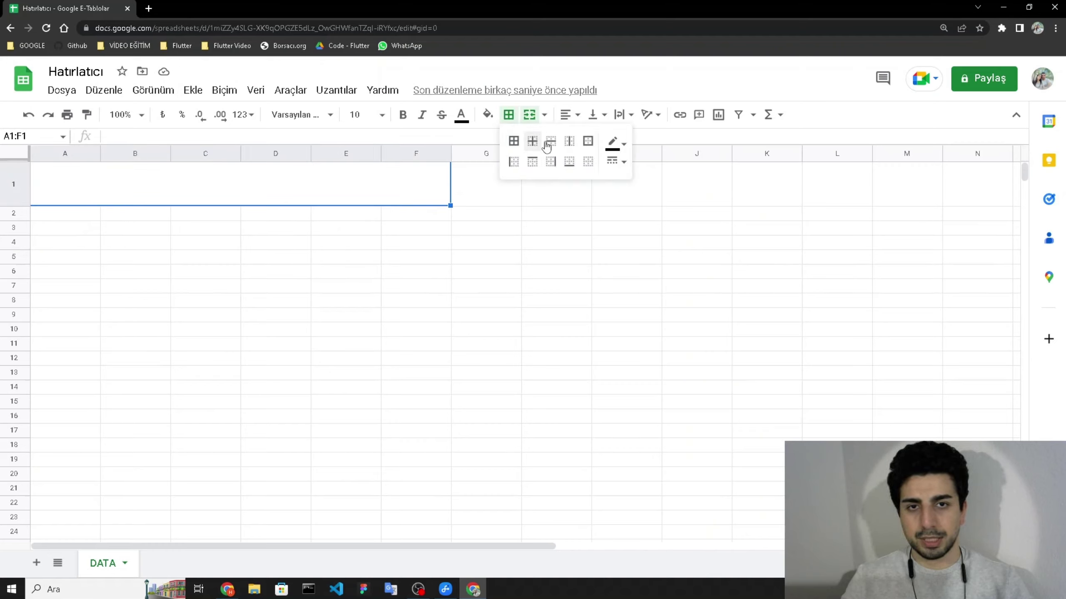
- Put an outer border around merged A1:F1 and enter TARİH in A2
{"action": "left_click", "coordinate": [587, 141]}
{"action": "left_click", "coordinate": [401, 258]}
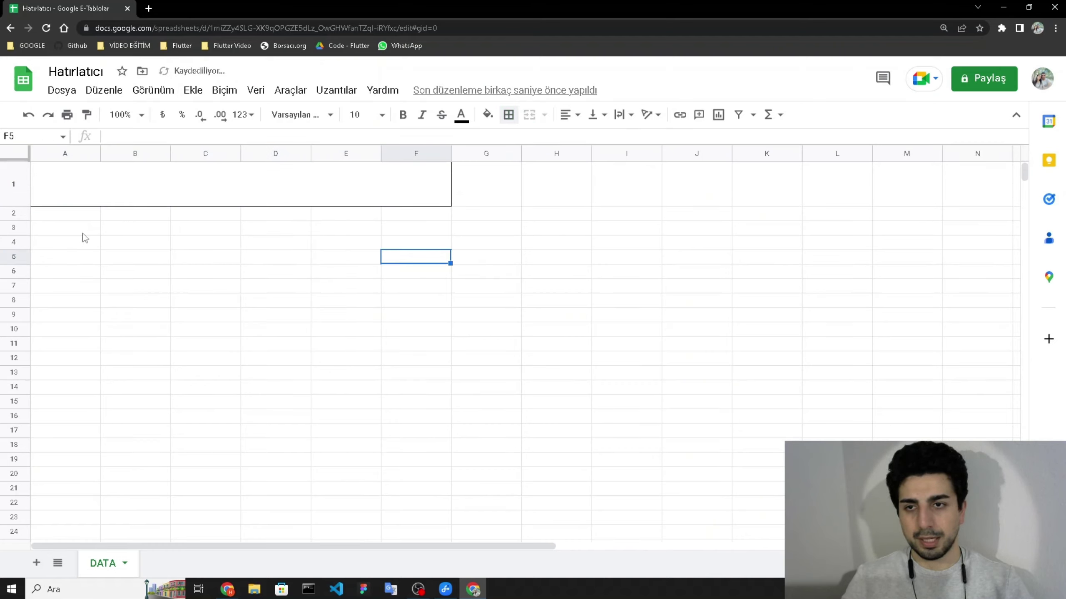
{"action": "left_click", "coordinate": [87, 214]}
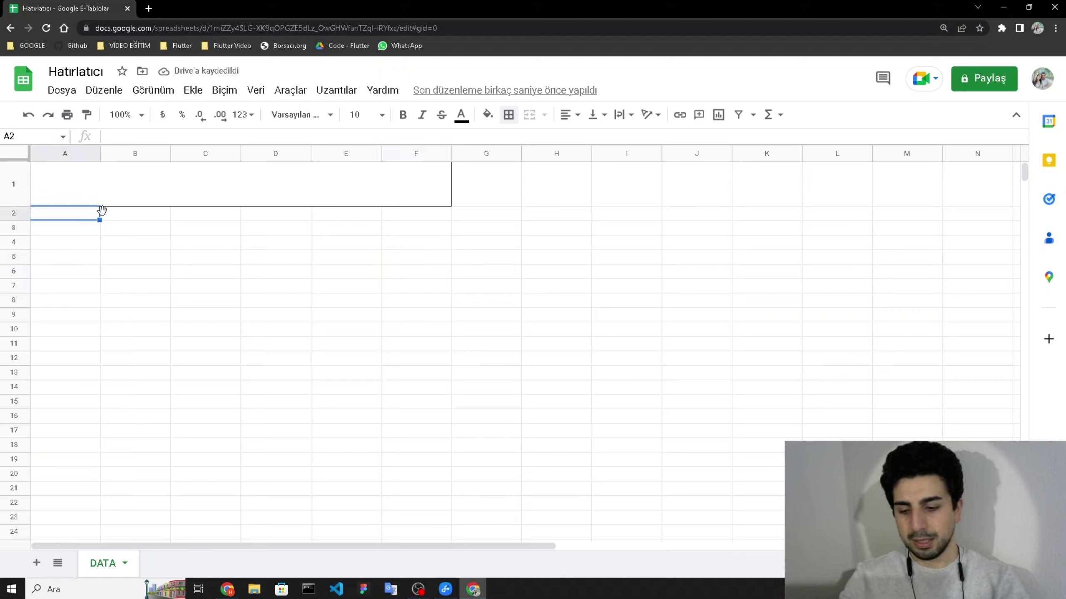
{"action": "type", "text": "tarih"}
{"action": "key", "text": "BackSpace"}
{"action": "key", "text": "BackSpace"}
{"action": "key", "text": "BackSpace"}
{"action": "key", "text": "BackSpace"}
{"action": "key", "text": "BackSpace"}
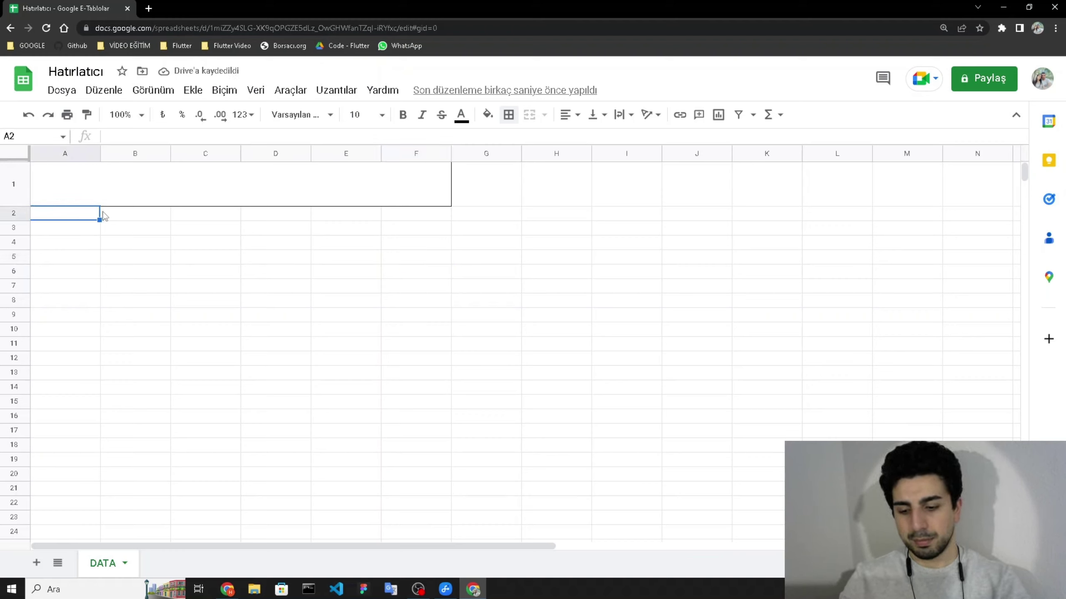
{"action": "type", "text": "TARİH"}
{"action": "left_click", "coordinate": [105, 216]}
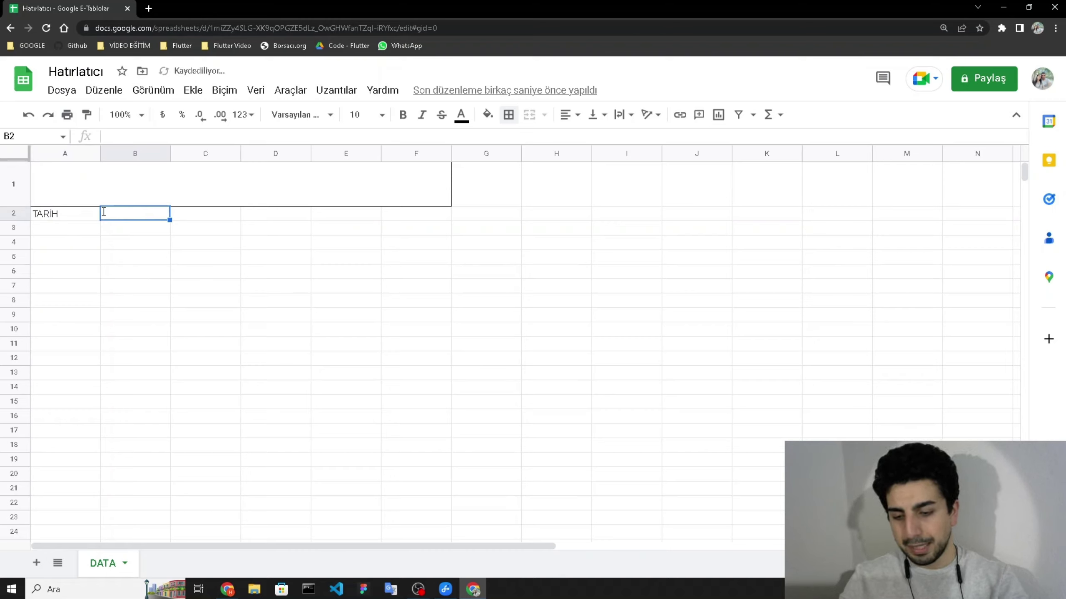
- Fill B2:F2 with MAİL ADRESLERİ, MAİL BAŞLIK, MAİL İÇERİK, GÖNDERİM TİPİ and SON TARİH
{"action": "type", "text": "MAİL ADRESLER"}
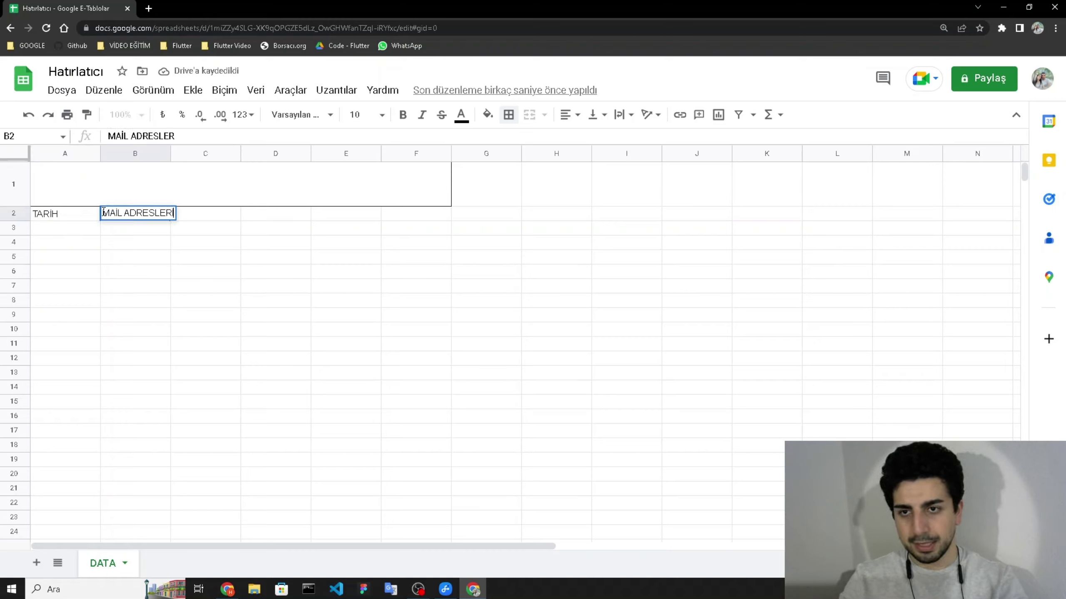
{"action": "type", "text": "İ"}
{"action": "key", "text": "Tab"}
{"action": "type", "text": "MAİL BAŞLIK"}
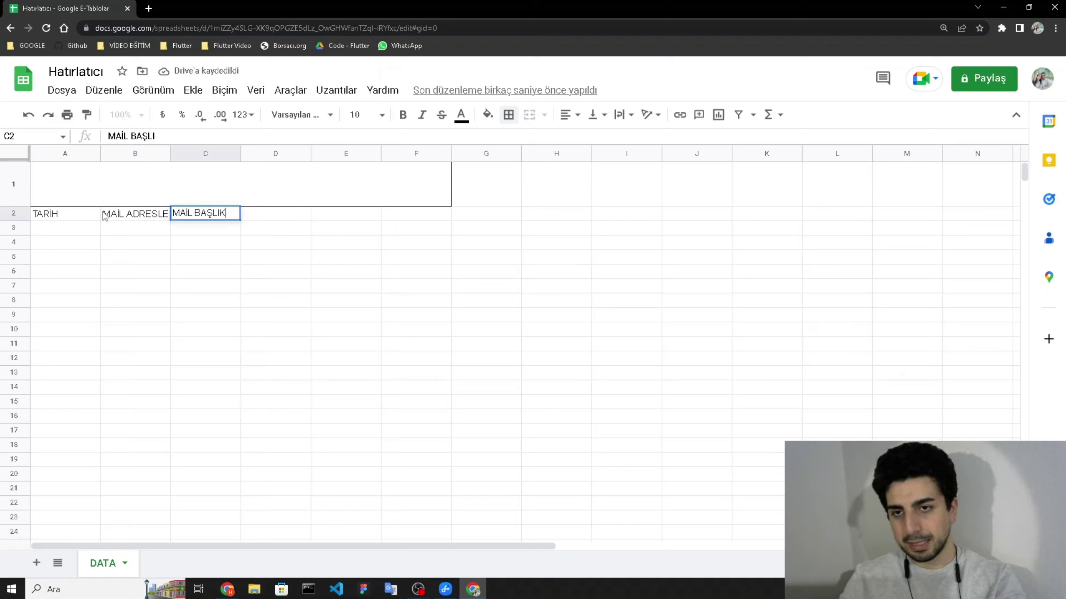
{"action": "key", "text": "Tab"}
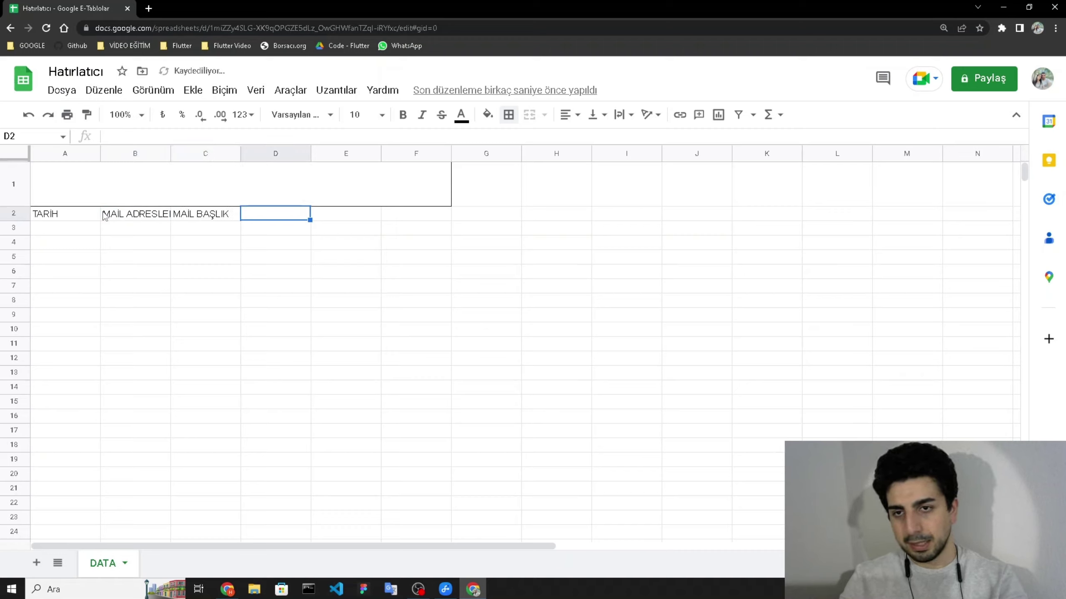
{"action": "type", "text": "MAİL İÇERİK"}
{"action": "key", "text": "Tab"}
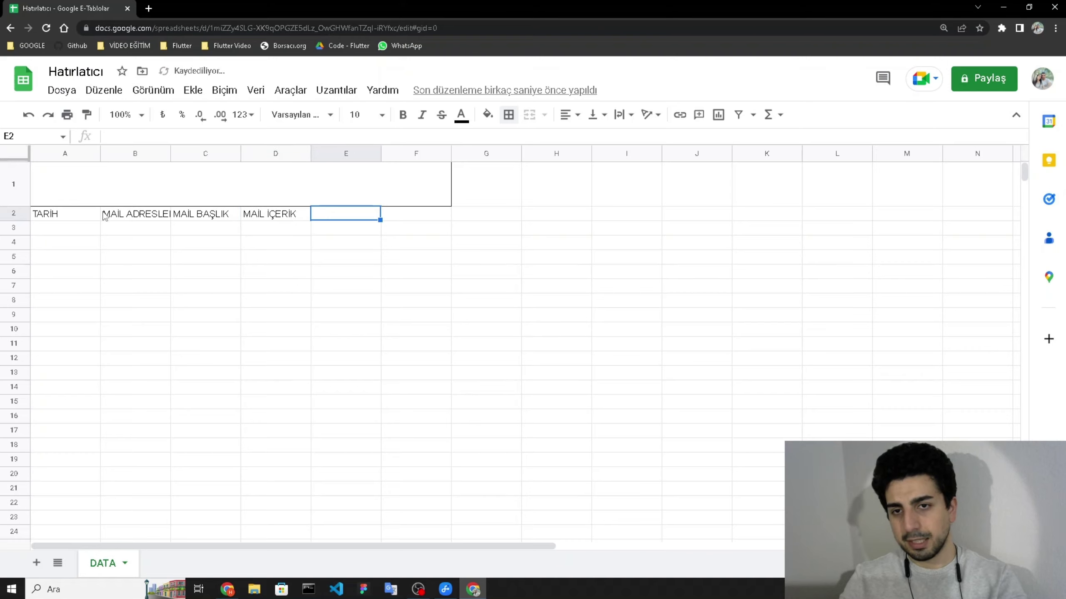
{"action": "type", "text": "T"}
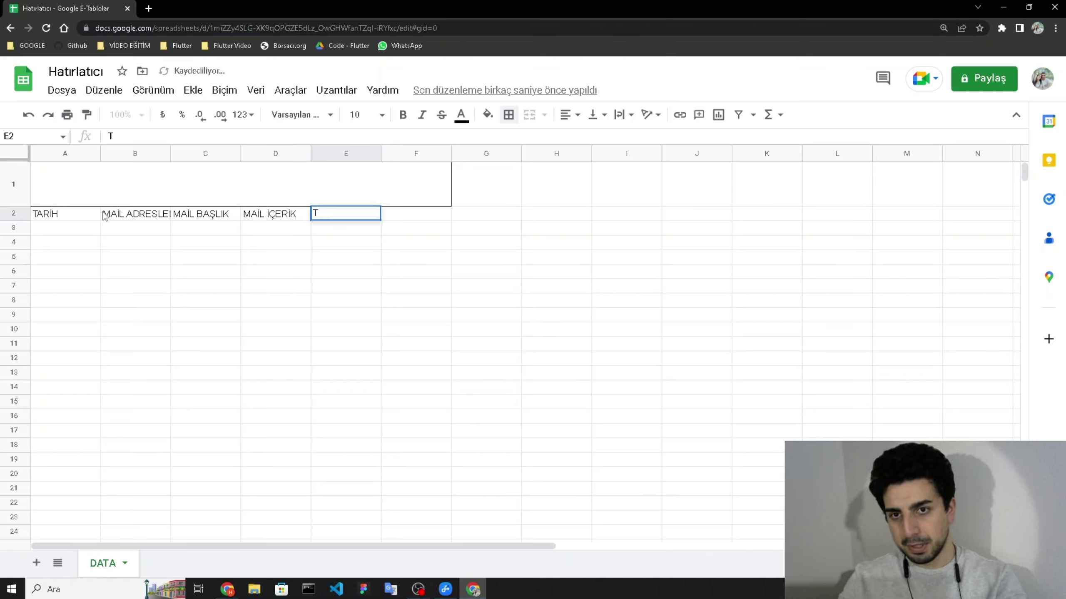
{"action": "type", "text": "İP"}
{"action": "key", "text": "Tab"}
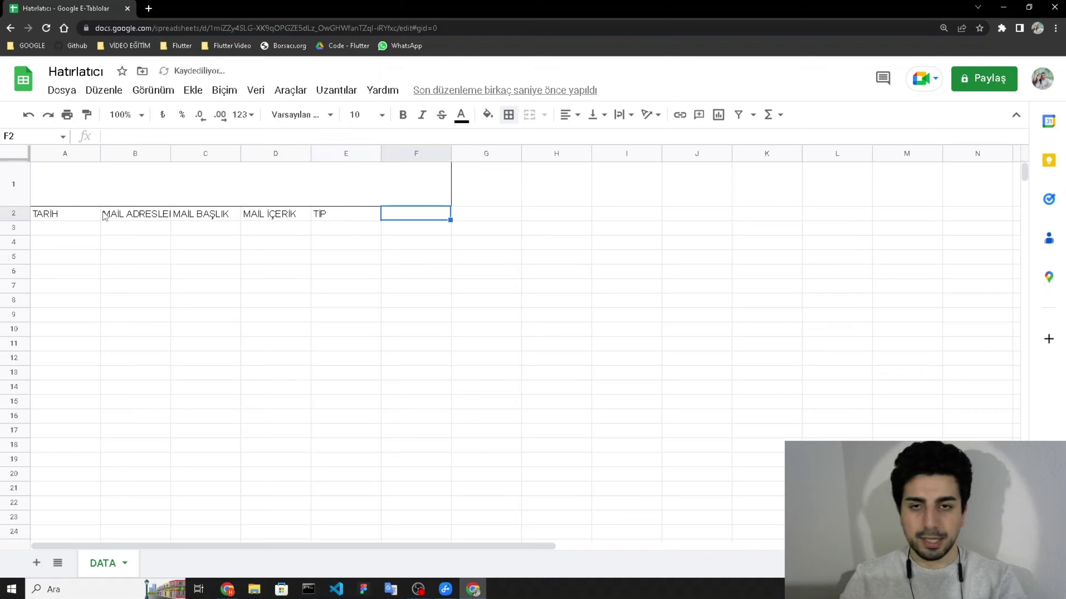
{"action": "key", "text": "Left"}
{"action": "type", "text": "GÖNDERİM"}
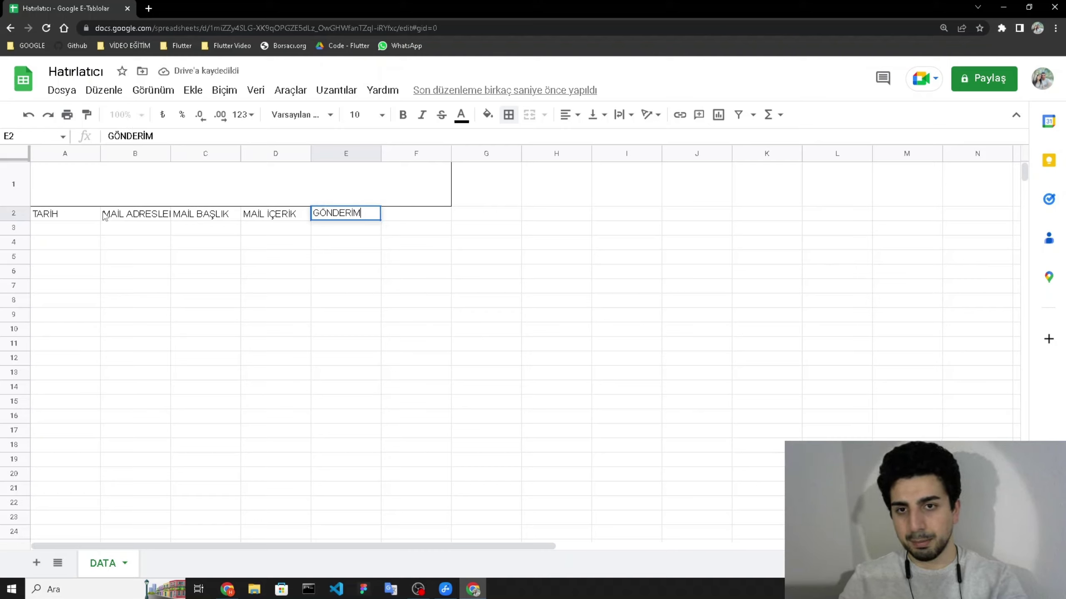
{"action": "type", "text": " TİPİ"}
{"action": "key", "text": "Tab"}
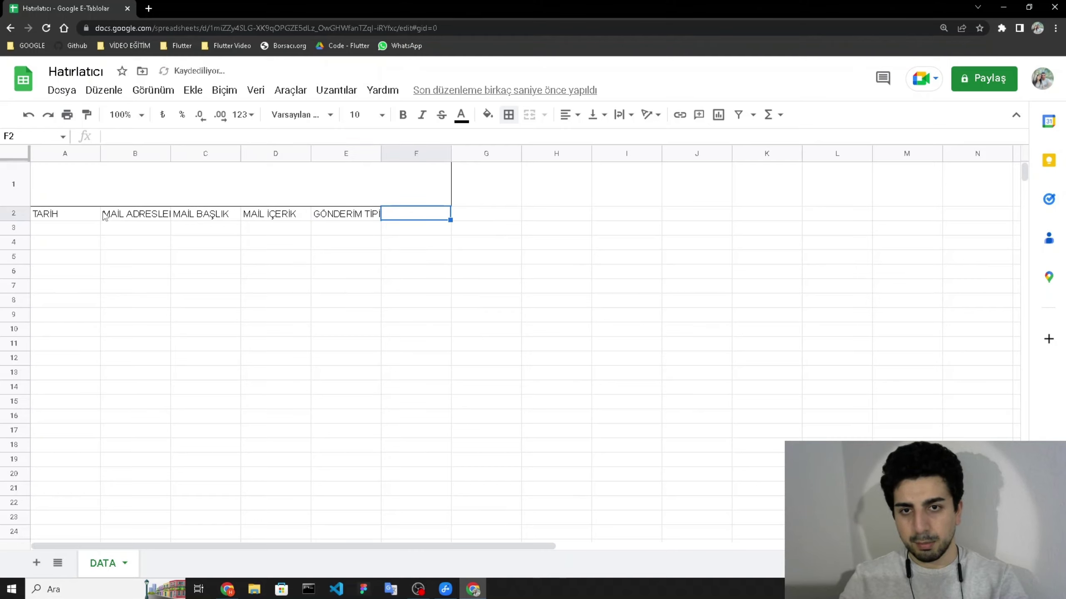
{"action": "type", "text": "SON TARİH"}
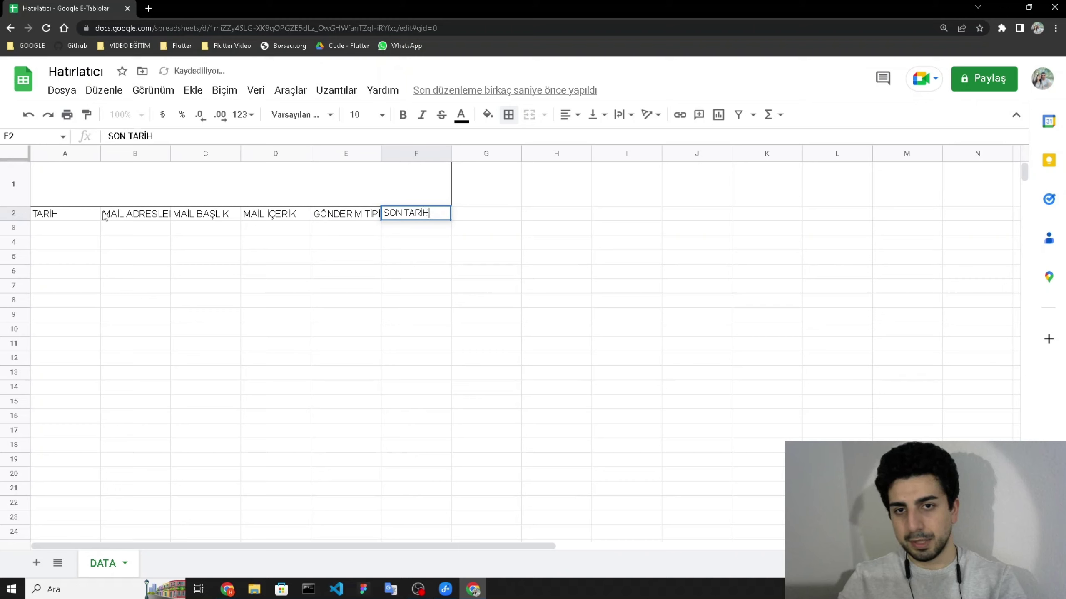
{"action": "key", "text": "Return"}
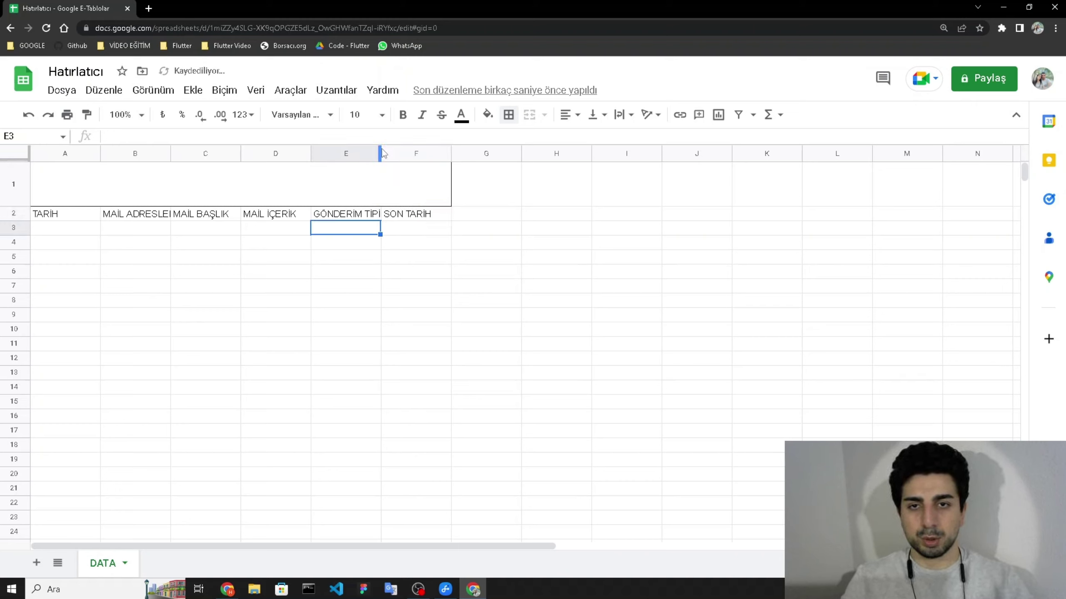
{"action": "left_click", "coordinate": [610, 176]}
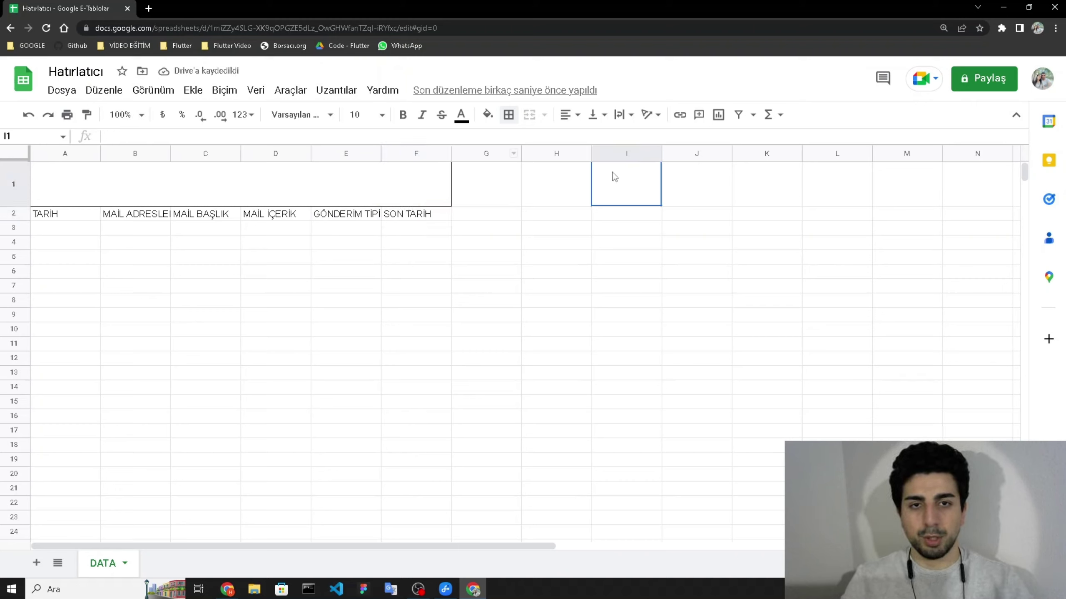
- Enter AYLIK, HAFTALIK and 3 GÜNLÜK into I2:I4
{"action": "left_click", "coordinate": [601, 212]}
{"action": "type", "text": "AYLIK"}
{"action": "key", "text": "Return"}
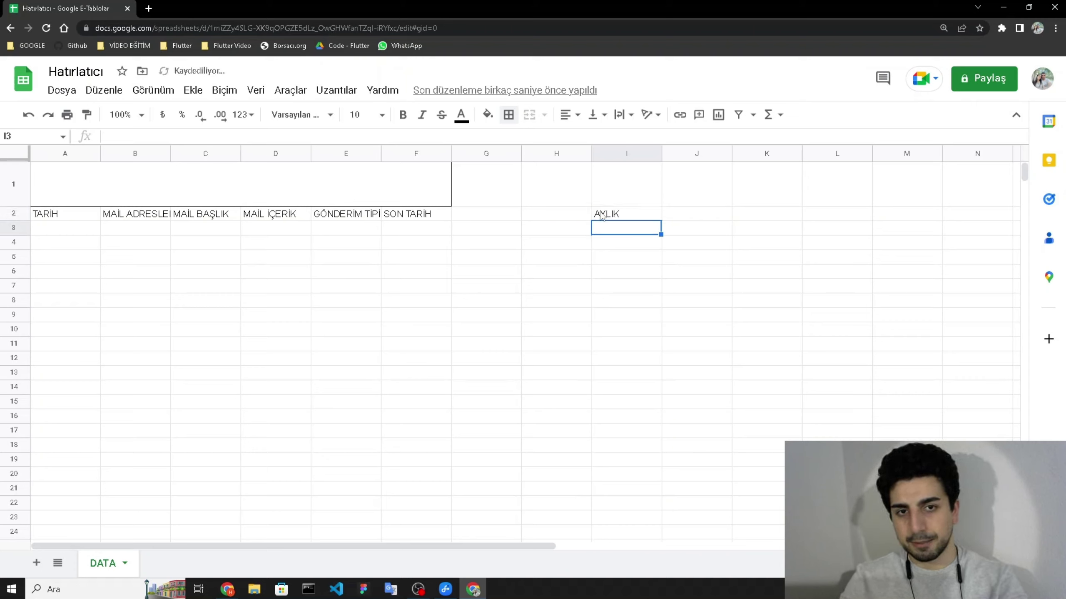
{"action": "type", "text": "HAFTALIK"}
{"action": "key", "text": "Return"}
{"action": "type", "text": "3 GÜNLÜ"}
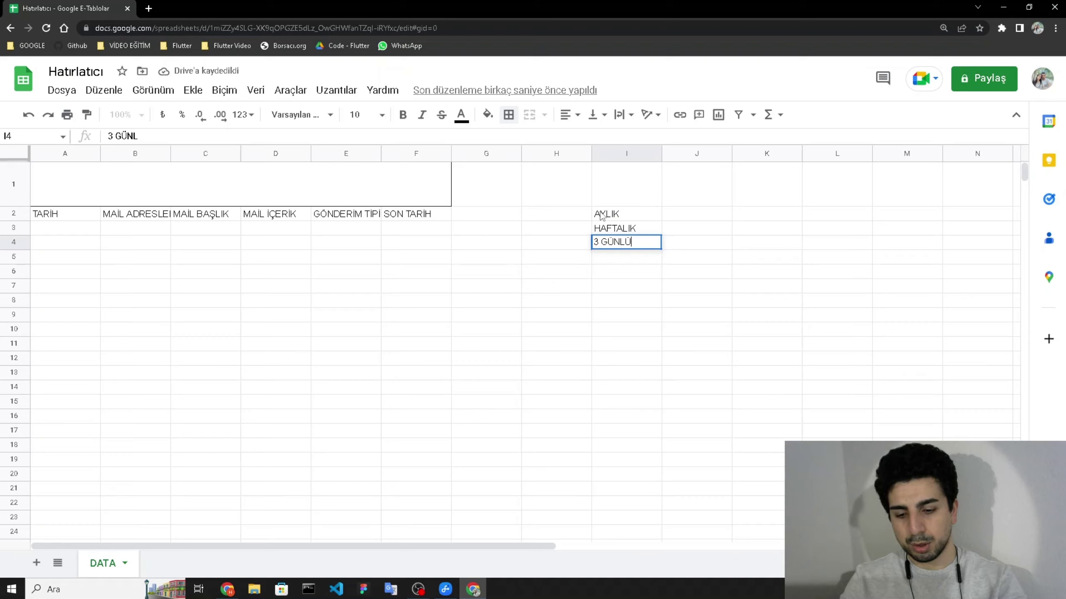
{"action": "type", "text": "K"}
{"action": "key", "text": "Return"}
- Correct 3 GÜNLÜK in I4, then add GÜNLÜK and YILLIK in I5:I6
{"action": "key", "text": "Up"}
{"action": "key", "text": "Return"}
{"action": "key", "text": "BackSpace"}
{"action": "key", "text": "BackSpace"}
{"action": "key", "text": "BackSpace"}
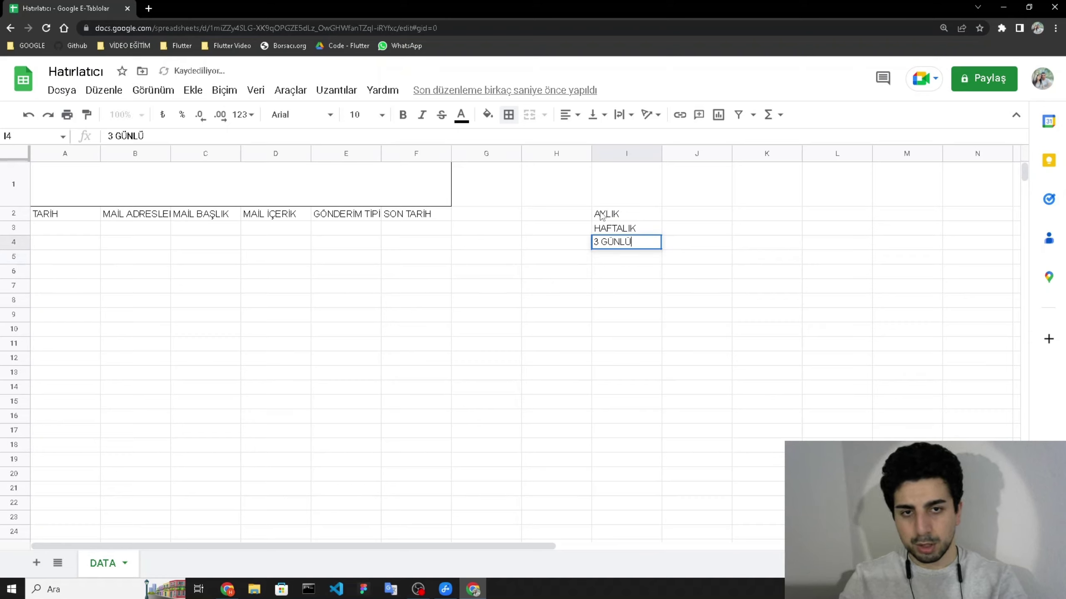
{"action": "type", "text": "LÜK"}
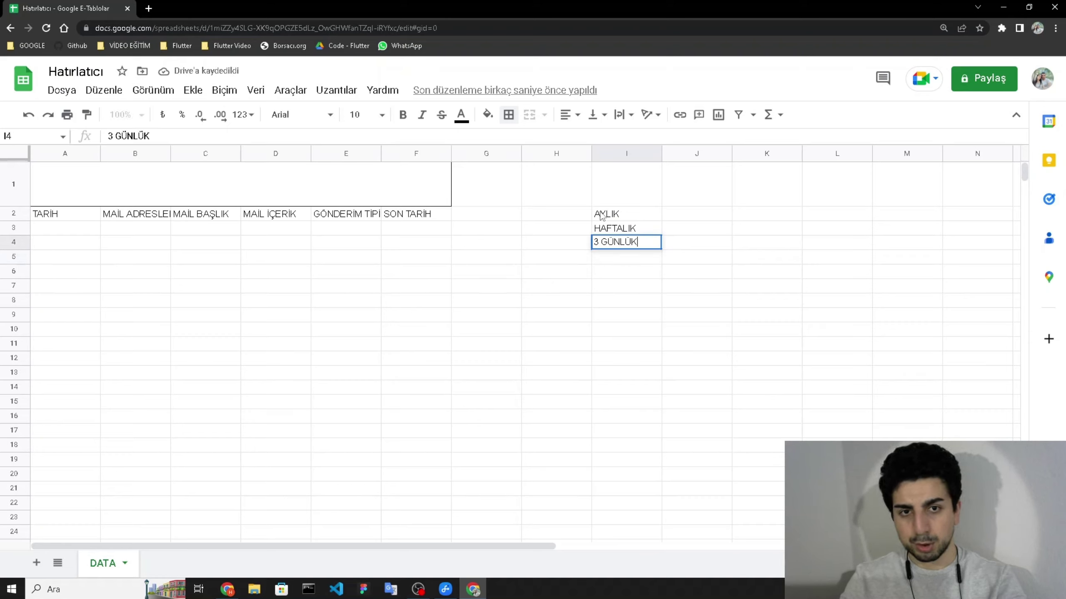
{"action": "key", "text": "Return"}
{"action": "type", "text": "GÜNLÜK"}
{"action": "key", "text": "Return"}
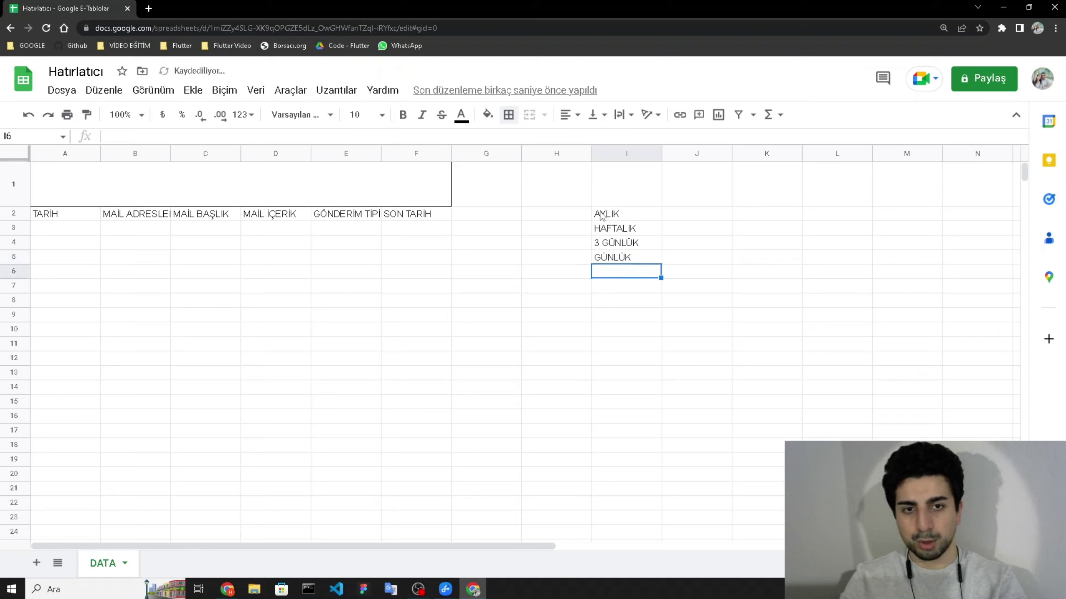
{"action": "type", "text": "YILL"}
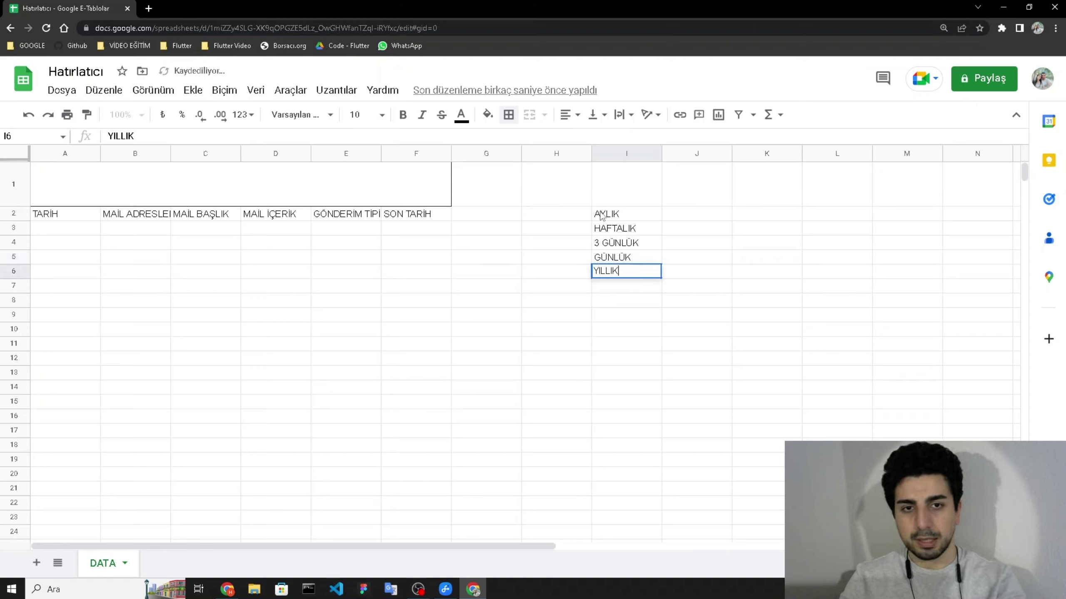
{"action": "type", "text": "IK"}
{"action": "key", "text": "Return"}
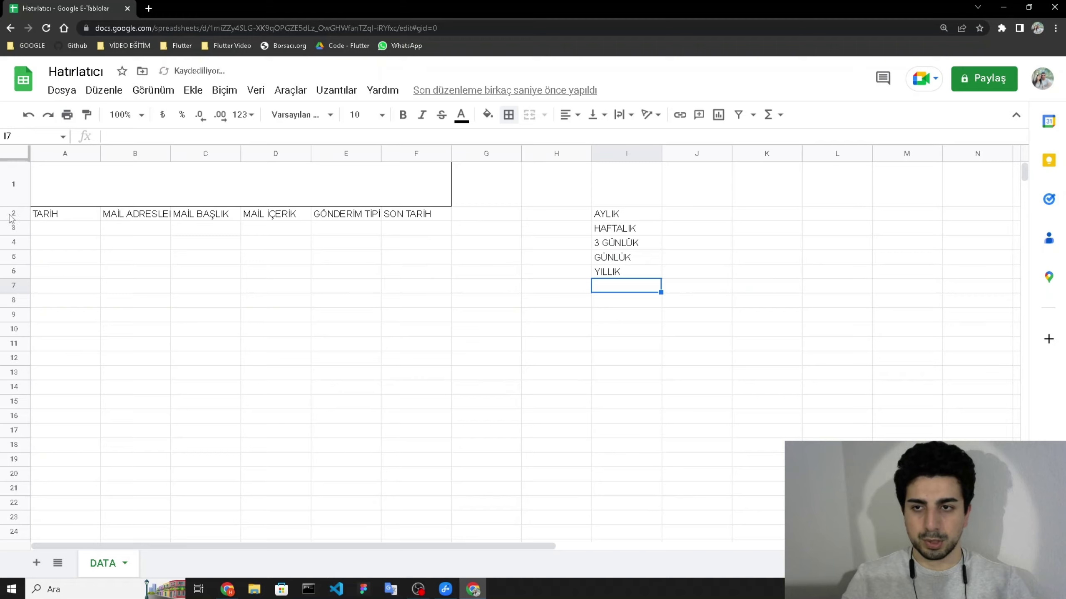
- Make header row 2 taller and auto-fit columns A–F to their headers
{"action": "left_click", "coordinate": [11, 214]}
{"action": "left_click_drag", "start_coordinate": [13, 221], "coordinate": [13, 230]}
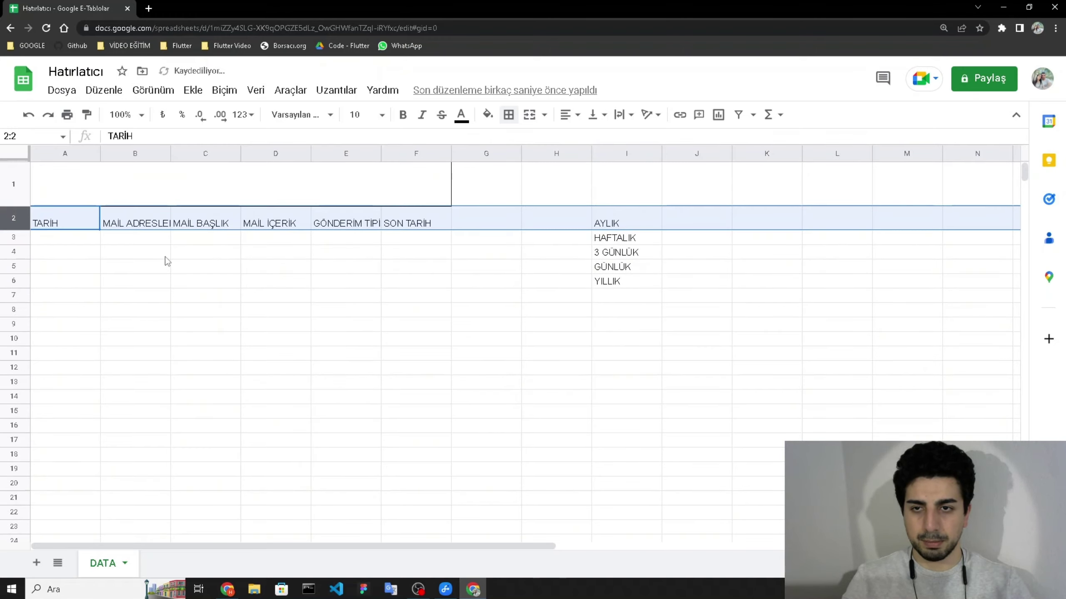
{"action": "left_click", "coordinate": [165, 257]}
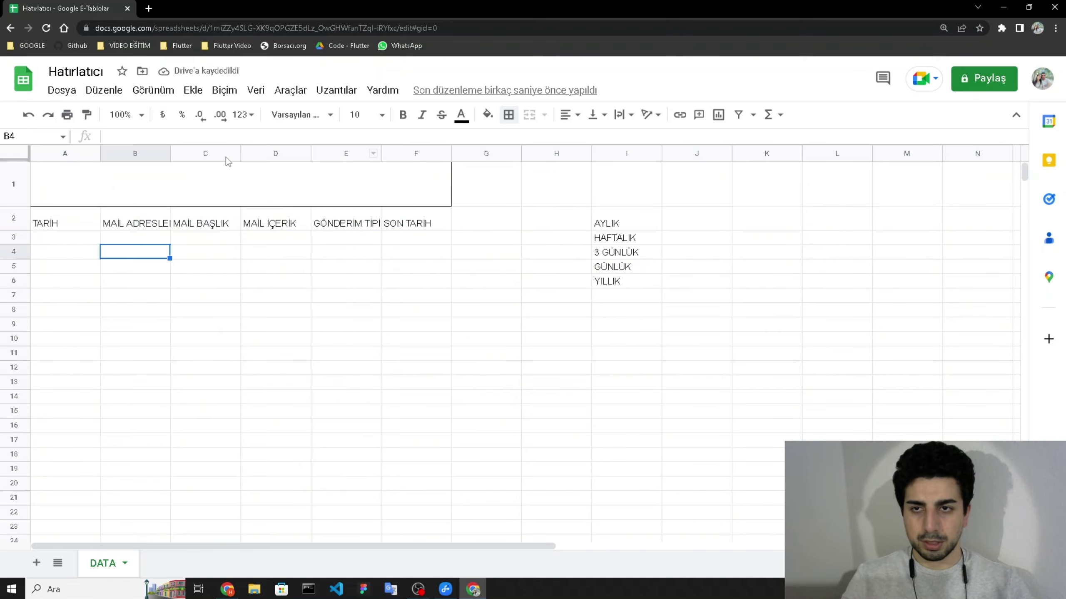
{"action": "left_click_drag", "start_coordinate": [76, 153], "coordinate": [371, 156]}
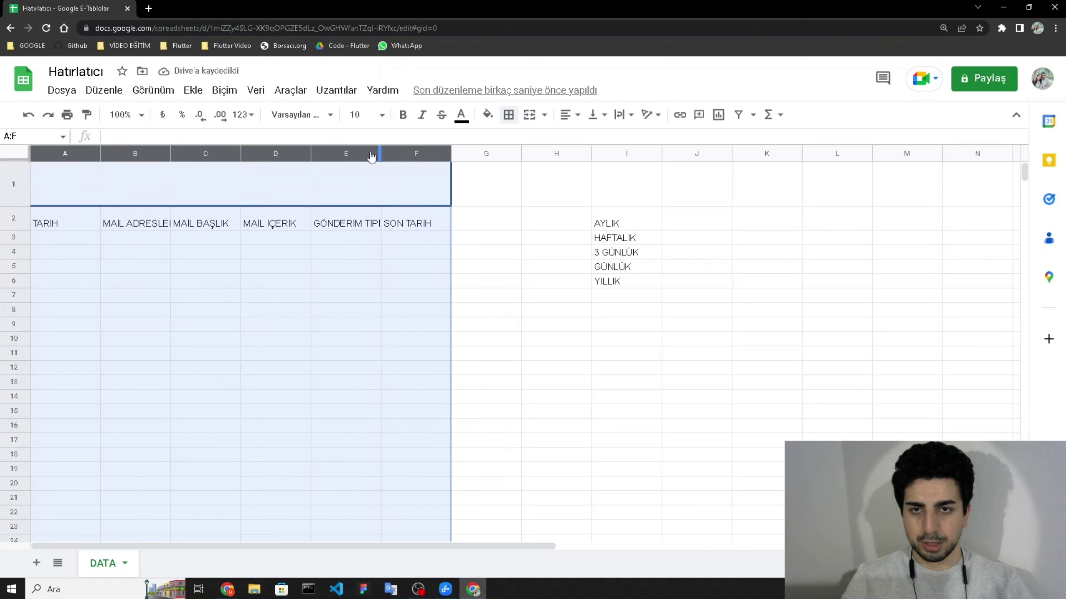
{"action": "double_click", "coordinate": [310, 154]}
{"action": "left_click", "coordinate": [275, 278]}
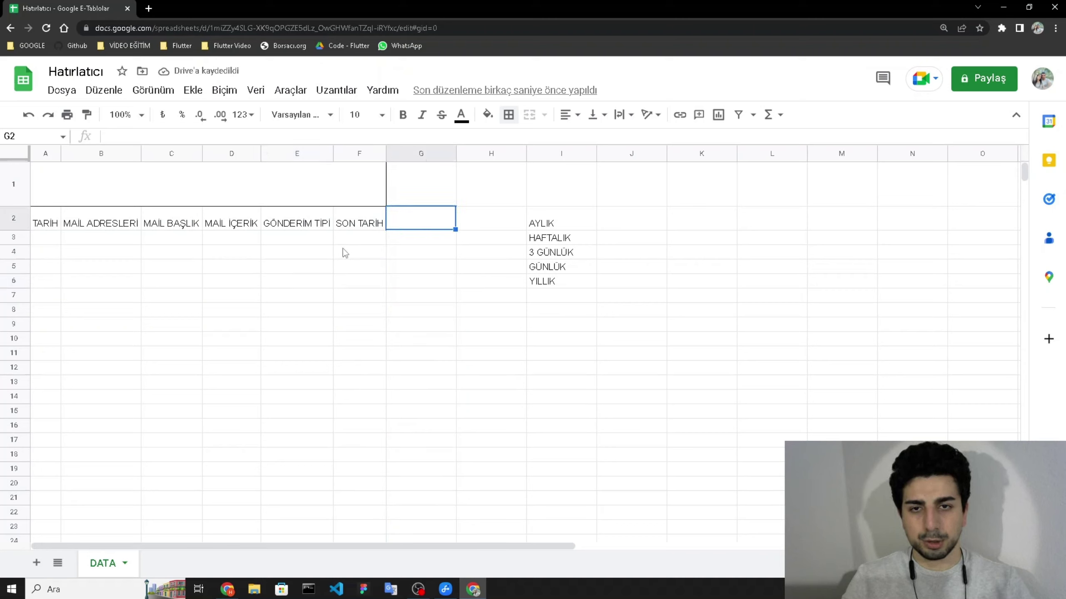
- Select E3 down to E1000 under the GÖNDERİM TİPİ header
{"action": "left_click", "coordinate": [296, 239]}
{"action": "left_click", "coordinate": [300, 224]}
{"action": "left_click", "coordinate": [298, 238]}
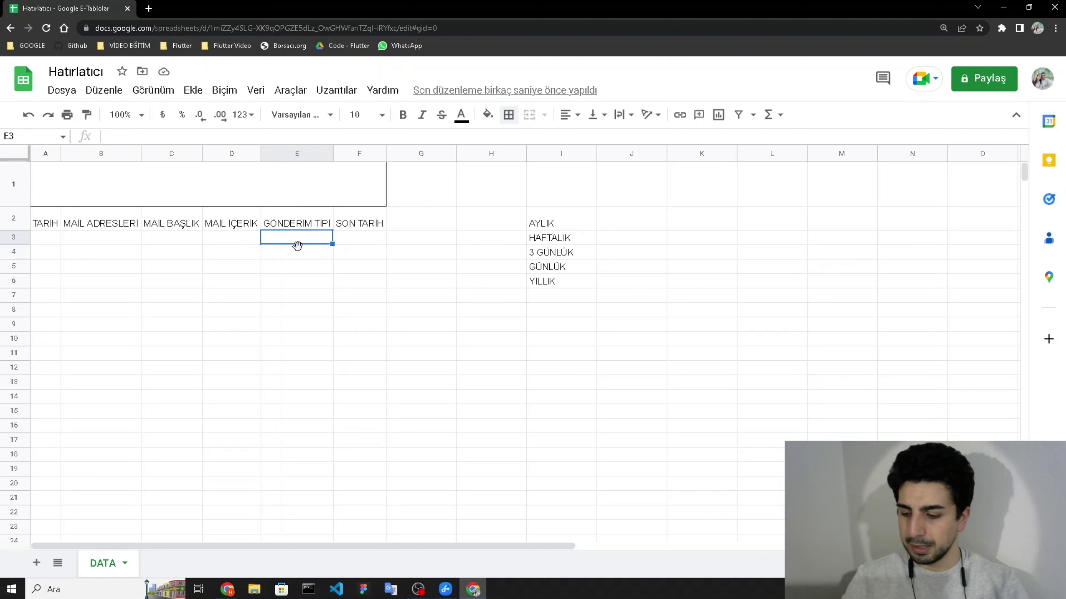
{"action": "key", "text": "ctrl+shift+Down"}
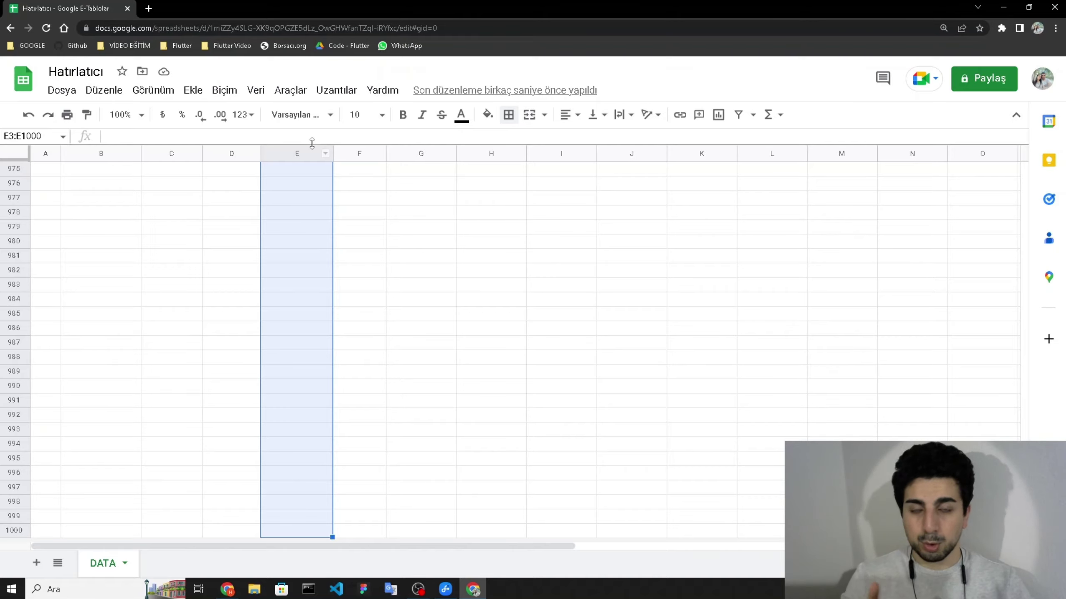
- Add a data validation rule for E3:E1000 using 'Açılır liste (aralığa göre)' and open its source range picker
{"action": "left_click", "coordinate": [261, 96]}
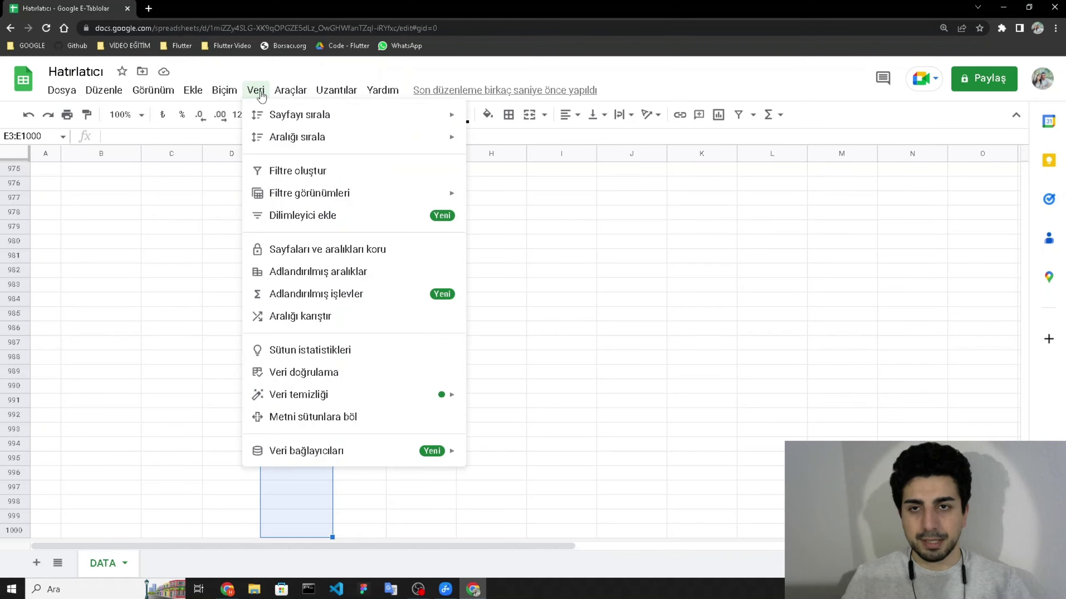
{"action": "left_click", "coordinate": [310, 376]}
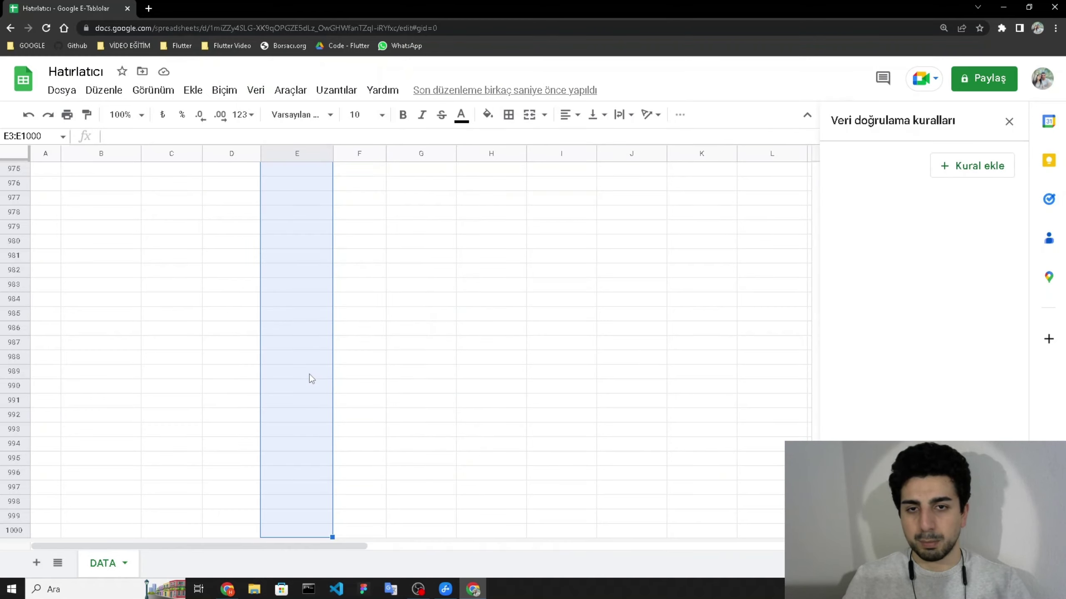
{"action": "left_click", "coordinate": [970, 165]}
{"action": "left_click", "coordinate": [914, 250]}
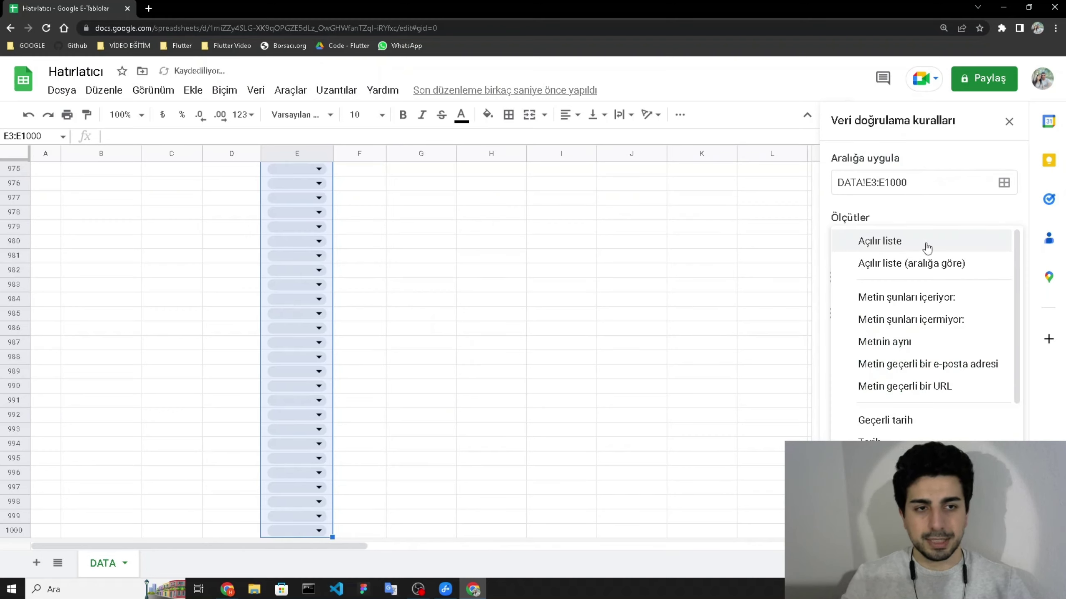
{"action": "left_click", "coordinate": [922, 247]}
{"action": "left_click", "coordinate": [921, 279]}
{"action": "left_click_drag", "start_coordinate": [949, 280], "coordinate": [873, 279]}
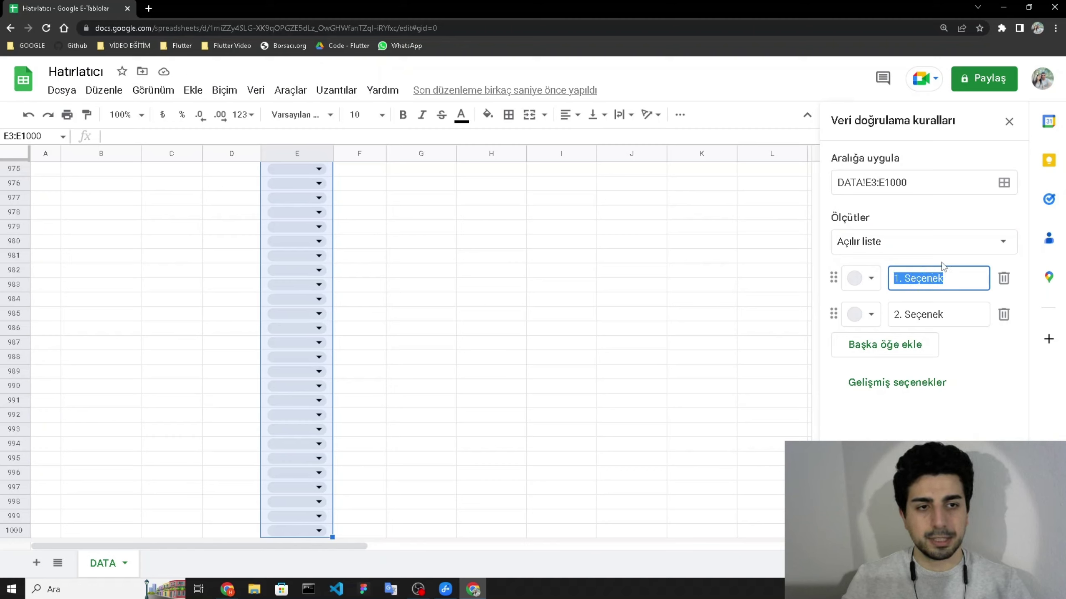
{"action": "left_click", "coordinate": [942, 248]}
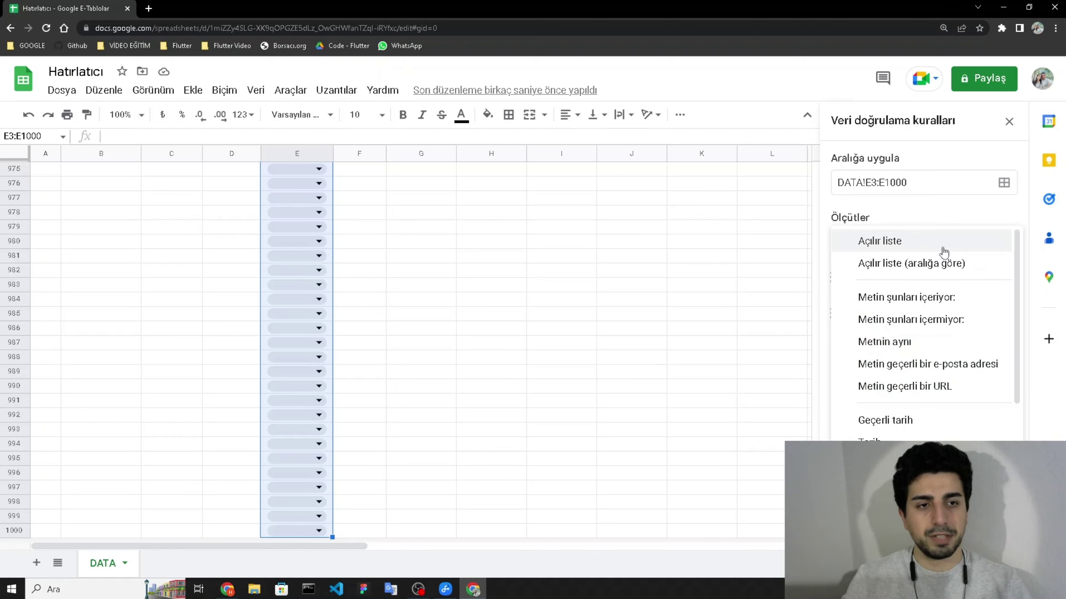
{"action": "left_click", "coordinate": [908, 264]}
{"action": "left_click", "coordinate": [1003, 279]}
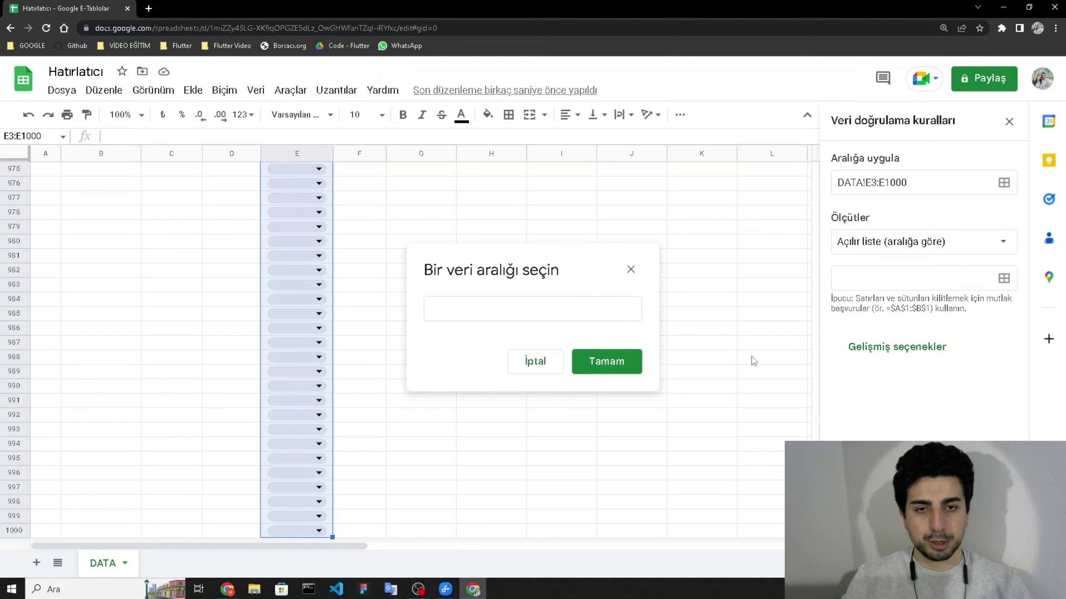
- Set I2:I6 as the dropdown's source range
{"action": "scroll", "coordinate": [816, 360], "scroll_direction": "up", "scroll_amount": 5}
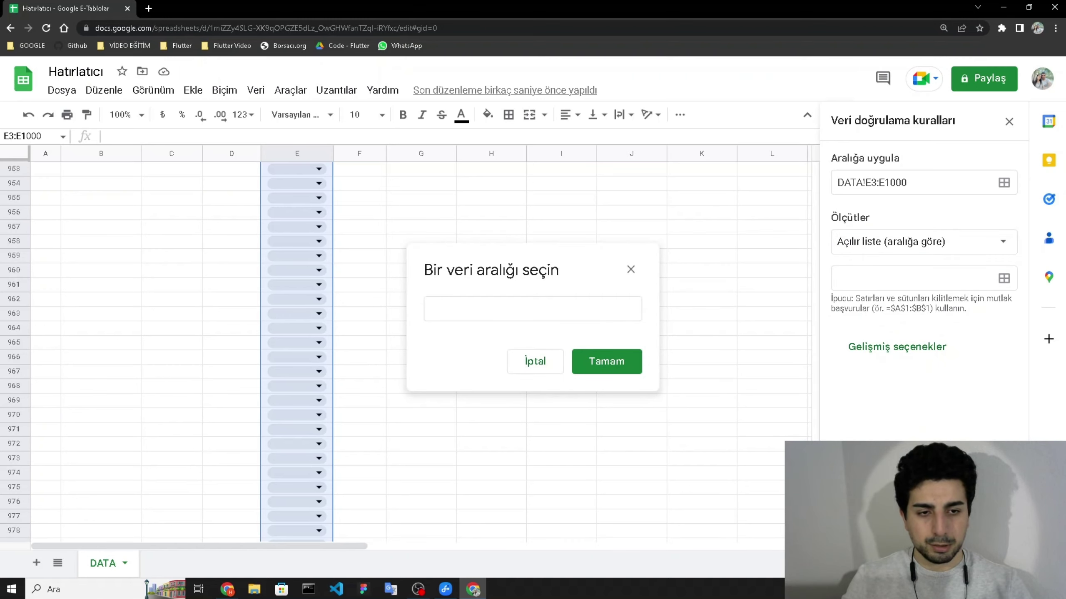
{"action": "left_click_drag", "start_coordinate": [816, 357], "coordinate": [816, 175]}
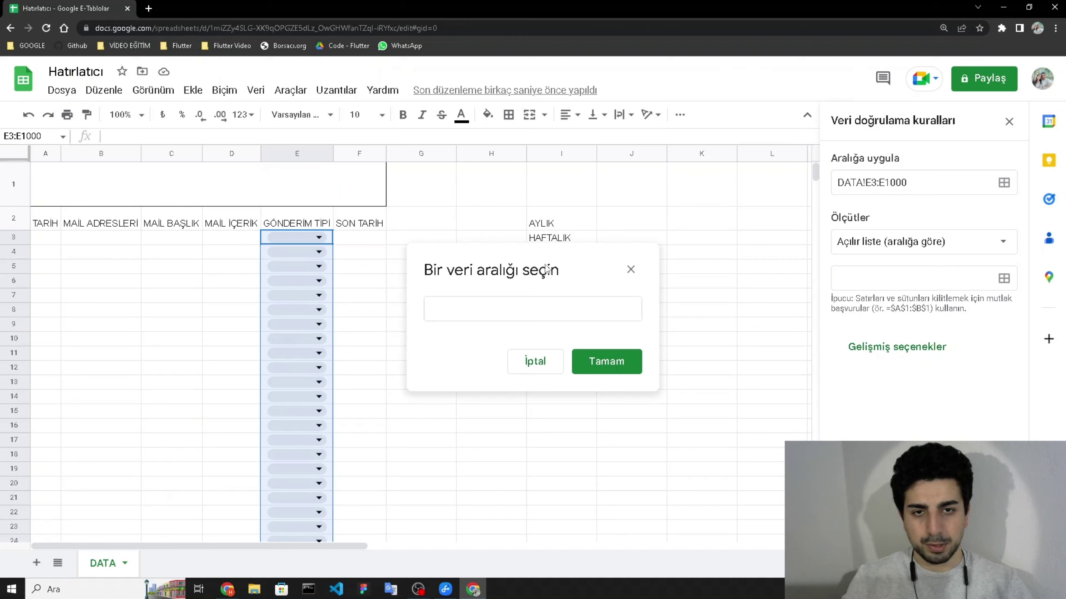
{"action": "left_click_drag", "start_coordinate": [547, 270], "coordinate": [377, 269]}
{"action": "left_click_drag", "start_coordinate": [550, 227], "coordinate": [544, 290]}
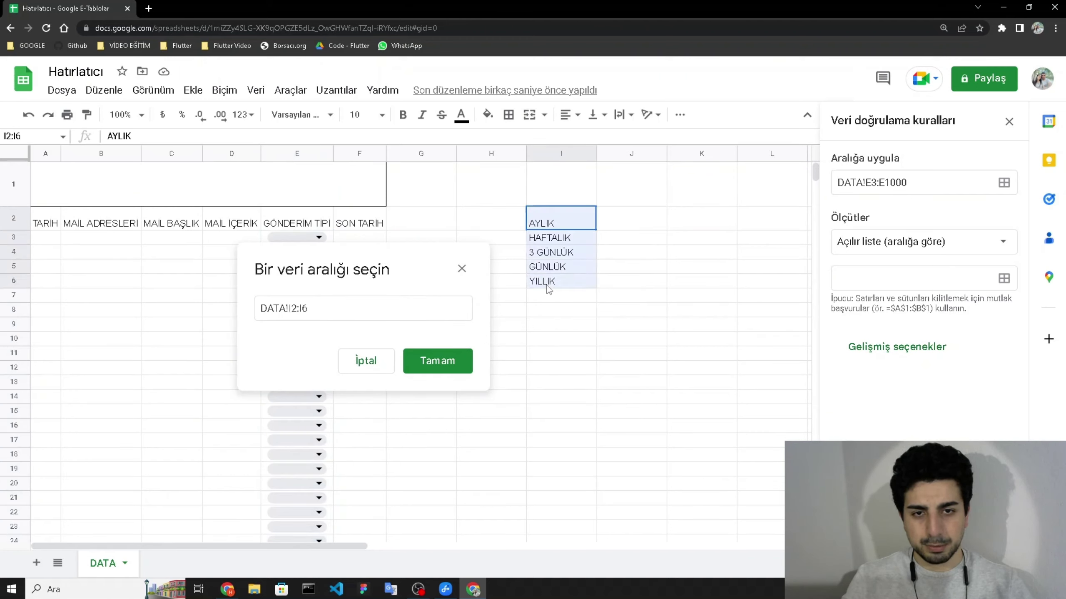
{"action": "left_click", "coordinate": [448, 360]}
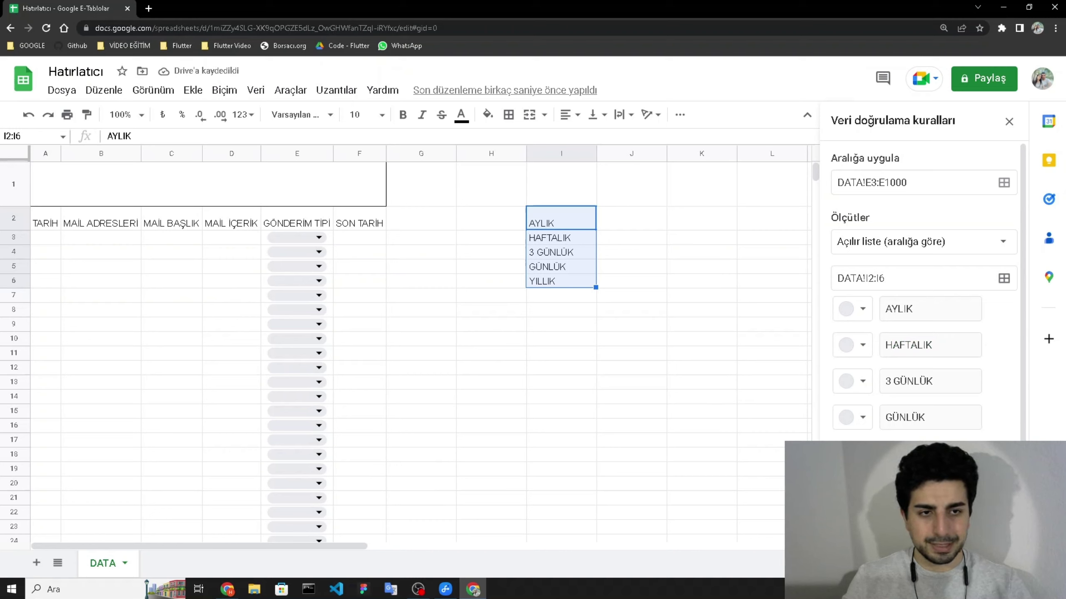
- Colour the options: AYLIK red, HAFTALIK dark brown, 3 GÜNLÜK yellow, GÜNLÜK purple, YILLIK teal
{"action": "left_click", "coordinate": [858, 314]}
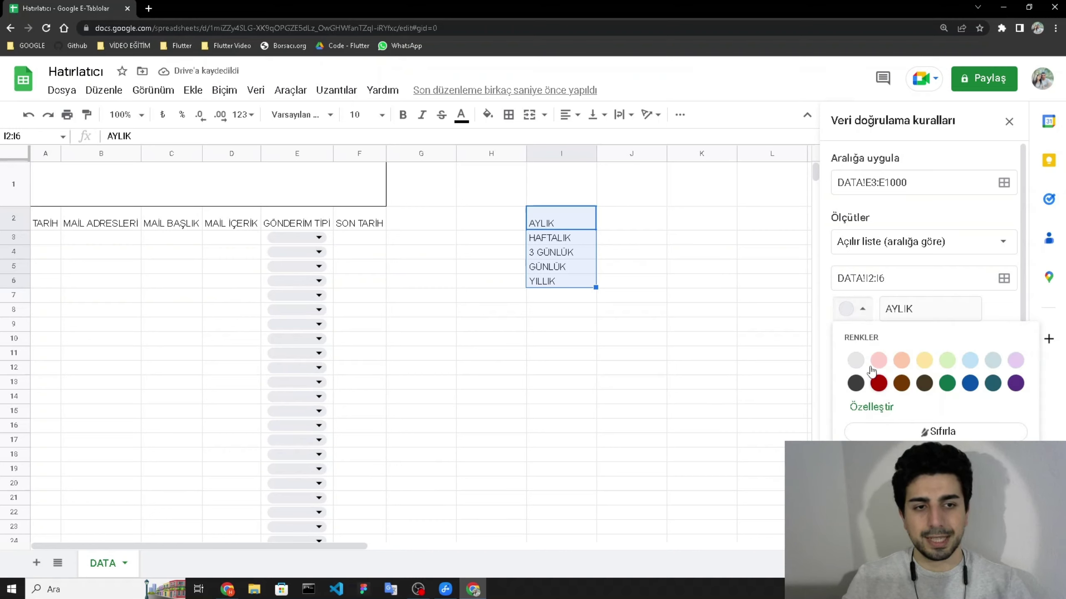
{"action": "left_click", "coordinate": [879, 384]}
{"action": "left_click", "coordinate": [859, 350]}
{"action": "left_click", "coordinate": [923, 420]}
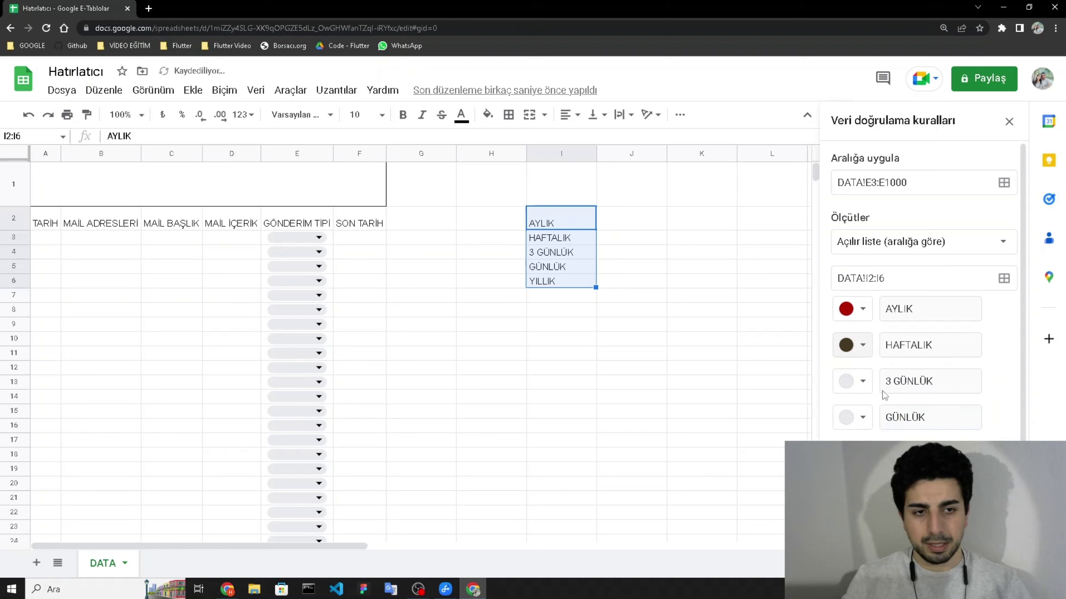
{"action": "left_click", "coordinate": [867, 383]}
{"action": "left_click", "coordinate": [925, 433]}
{"action": "left_click", "coordinate": [861, 417]}
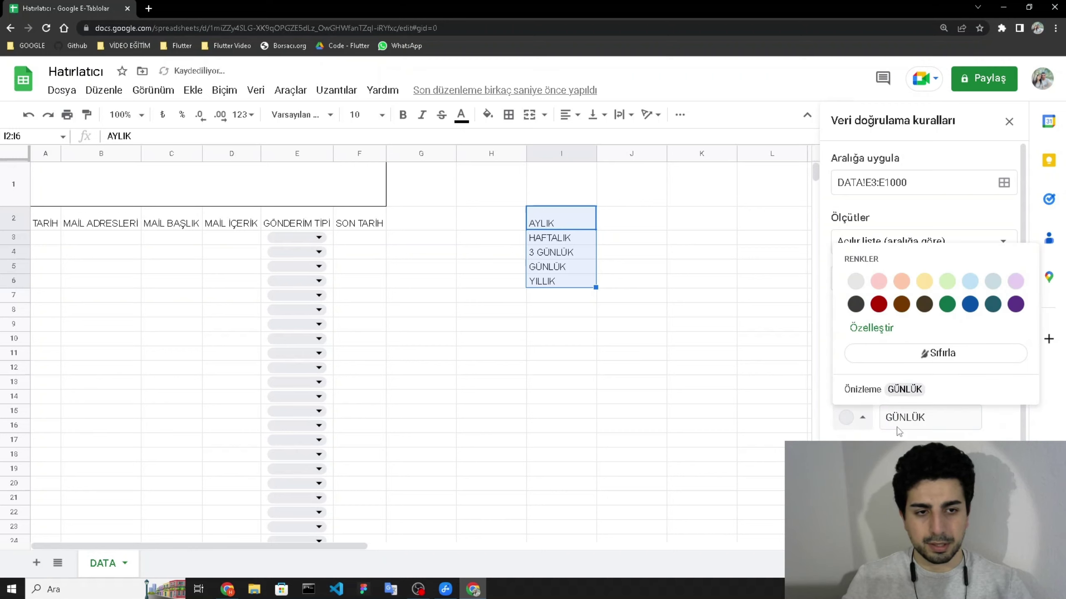
{"action": "left_click", "coordinate": [1016, 304]}
{"action": "left_click", "coordinate": [861, 452]}
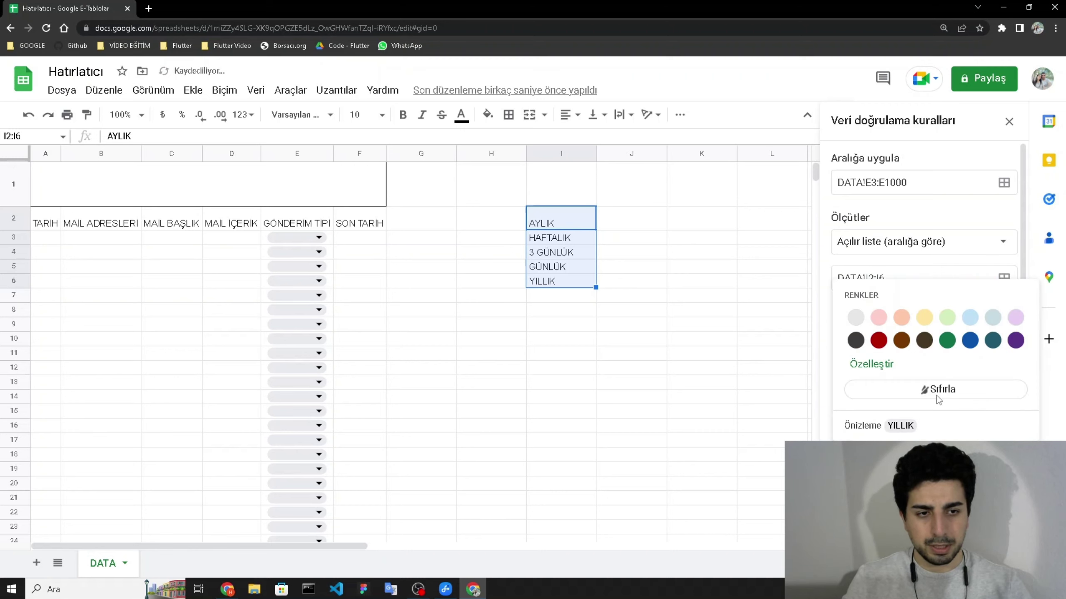
{"action": "left_click", "coordinate": [989, 343]}
- Save the validation rule and choose AYLIK in cell E3
{"action": "left_click", "coordinate": [996, 560]}
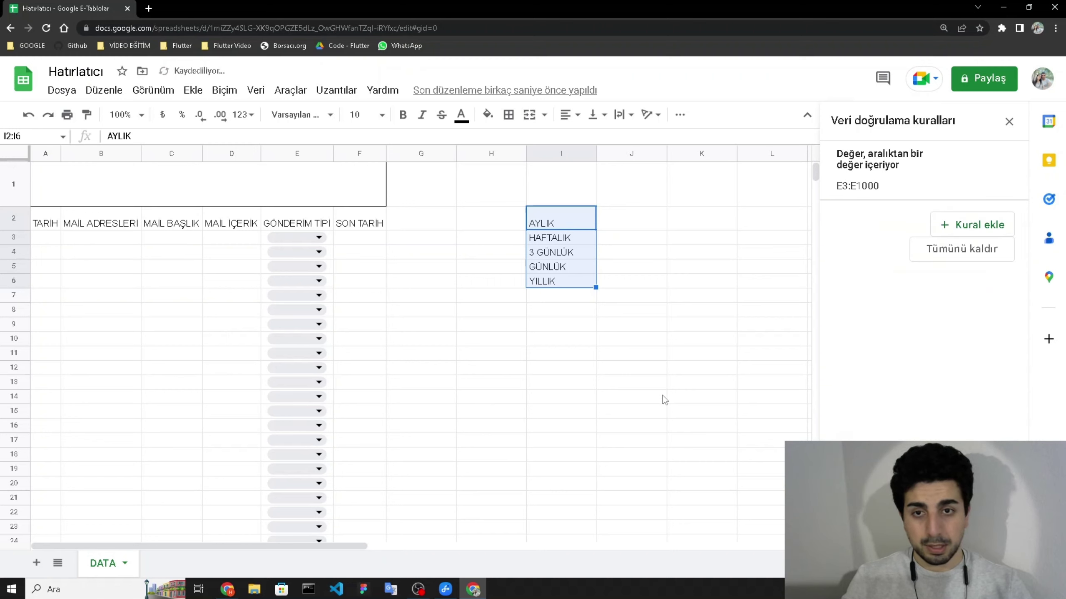
{"action": "left_click", "coordinate": [507, 359]}
{"action": "left_click", "coordinate": [317, 238]}
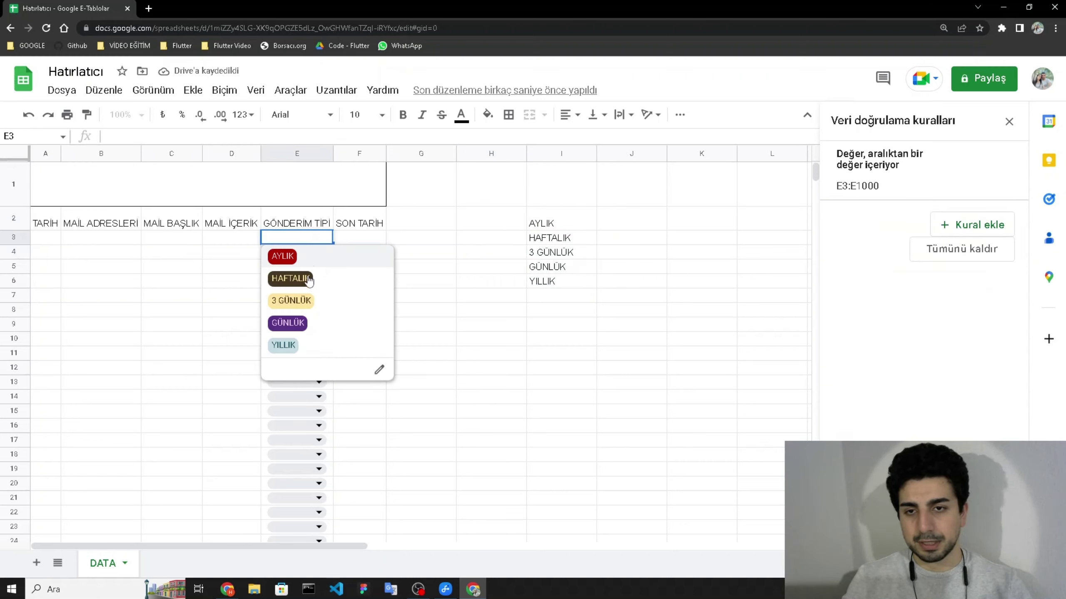
{"action": "left_click", "coordinate": [282, 257]}
{"action": "left_click", "coordinate": [201, 242]}
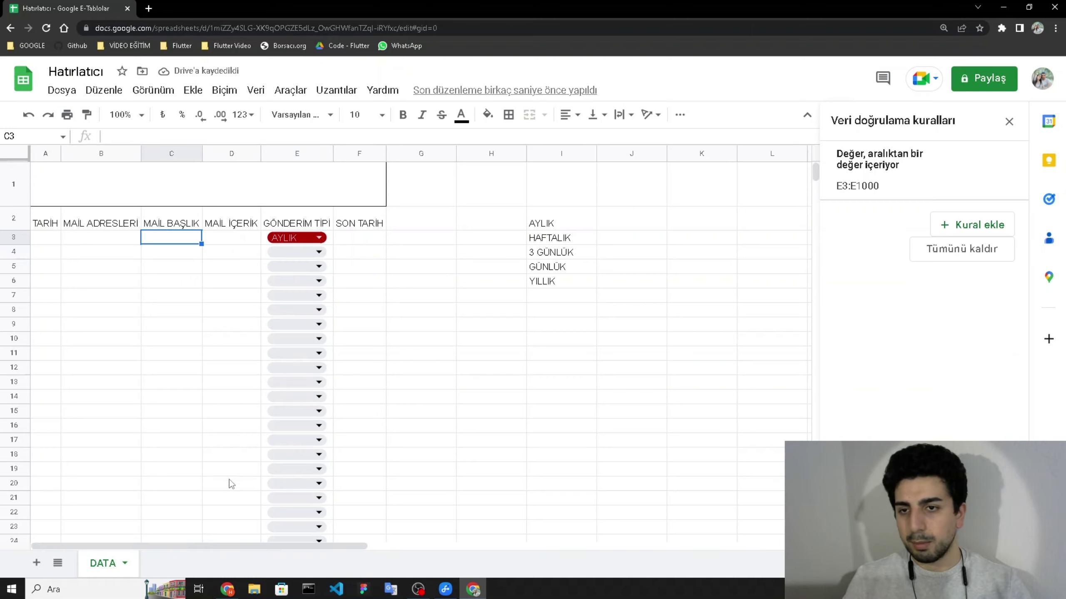
- Widen columns A and B, and widen column D most for MAIL İÇERİK
{"action": "left_click_drag", "start_coordinate": [61, 153], "coordinate": [110, 153]}
{"action": "left_click_drag", "start_coordinate": [190, 153], "coordinate": [471, 152]}
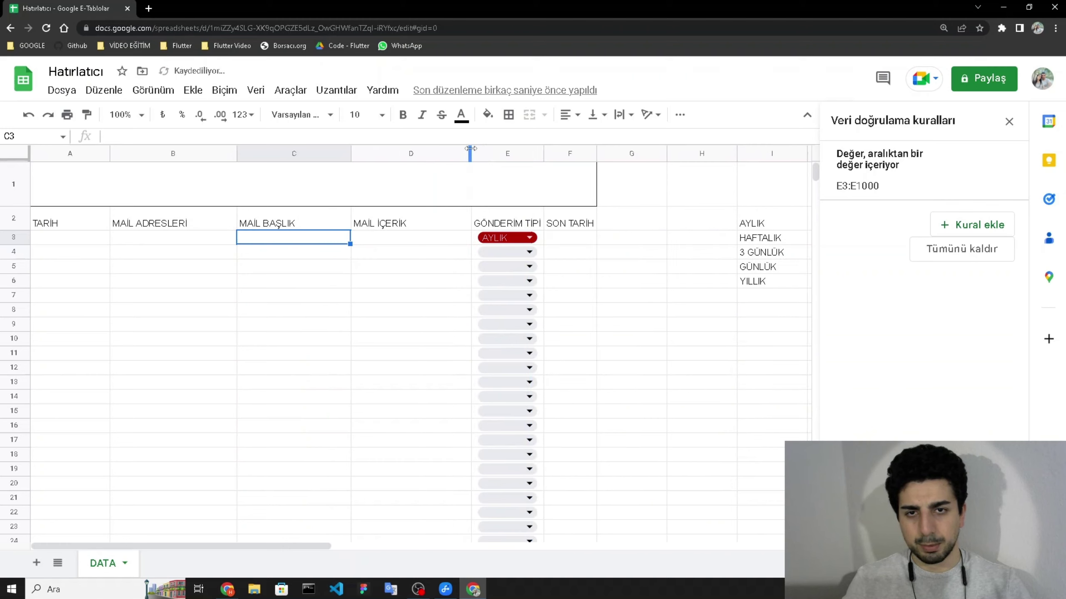
{"action": "left_click_drag", "start_coordinate": [542, 150], "coordinate": [690, 150]}
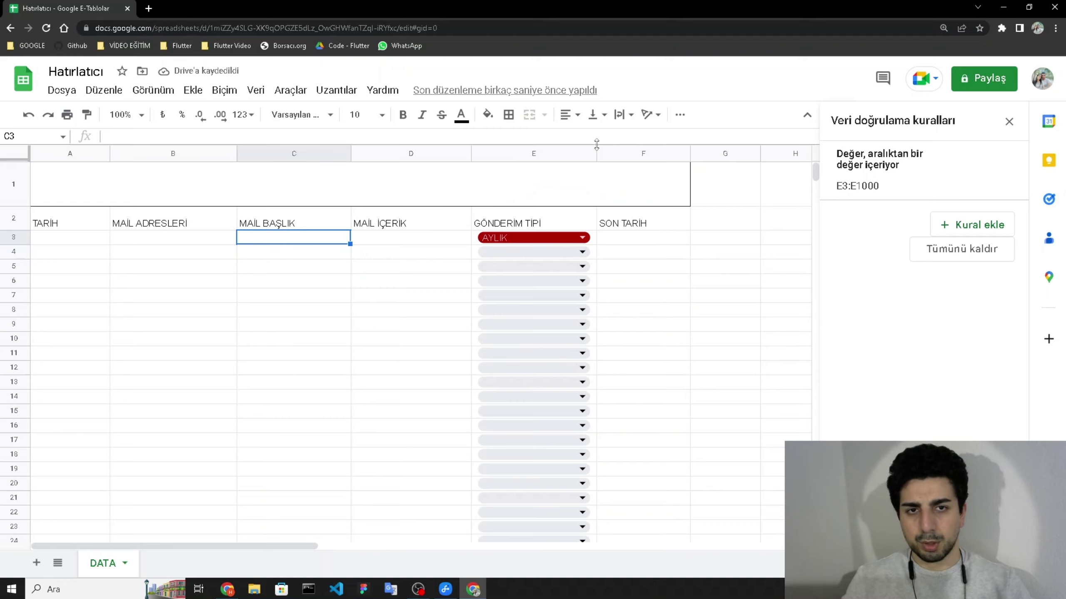
{"action": "left_click_drag", "start_coordinate": [595, 151], "coordinate": [545, 150]}
{"action": "left_click_drag", "start_coordinate": [471, 150], "coordinate": [565, 143]}
- Select the header row A2:F2 from TARİH onward
{"action": "left_click", "coordinate": [185, 257]}
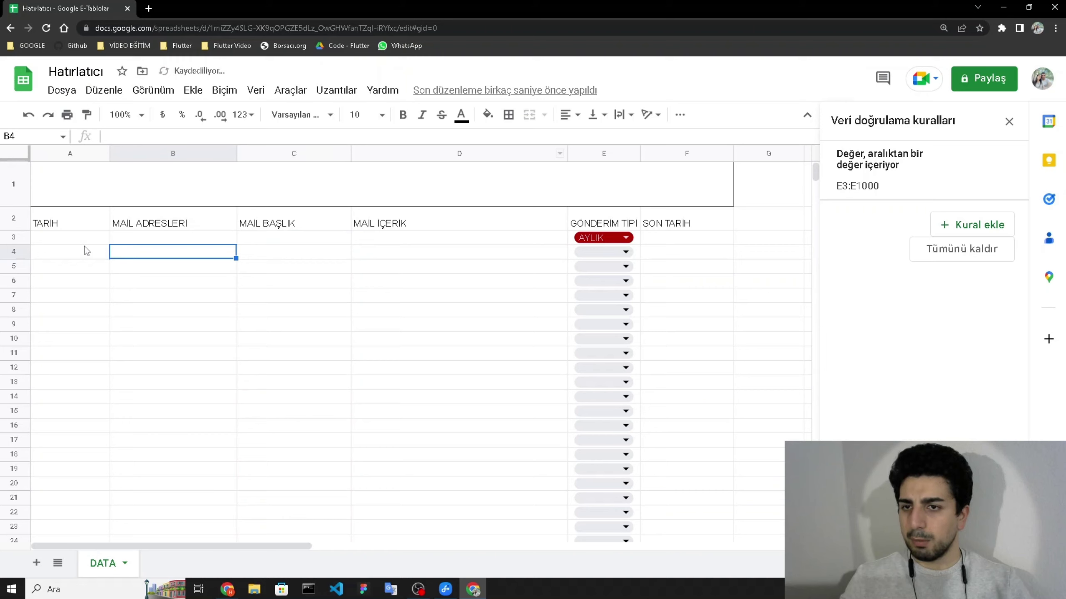
{"action": "left_click", "coordinate": [79, 242]}
{"action": "left_click", "coordinate": [46, 222]}
{"action": "left_click_drag", "start_coordinate": [202, 224], "coordinate": [697, 219]}
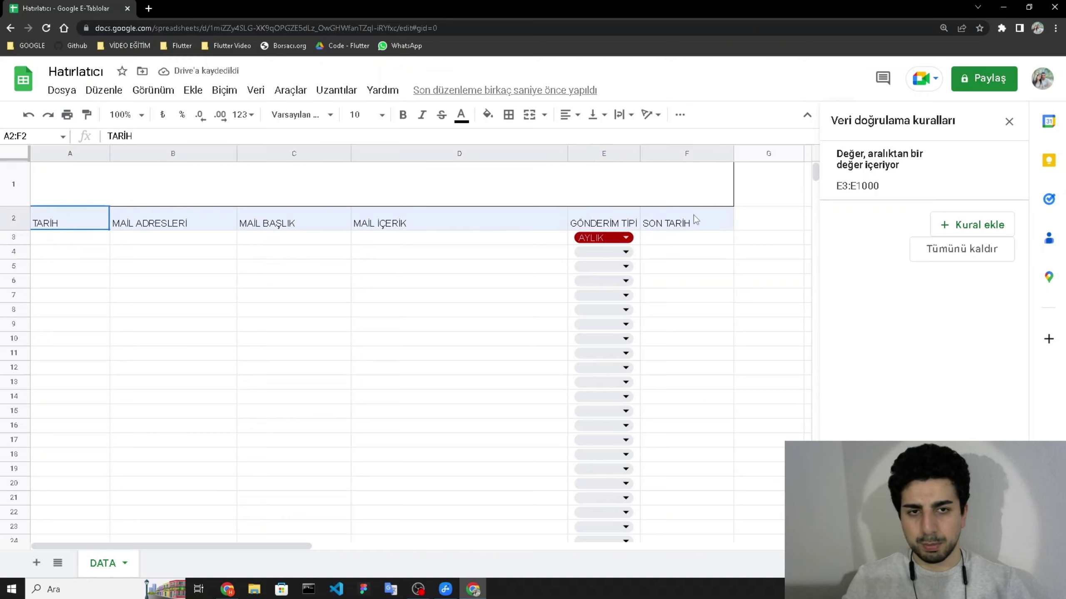
- Give A2:F2 all borders, centre it horizontally and vertically, and make it bold
{"action": "left_click", "coordinate": [509, 114]}
{"action": "left_click", "coordinate": [514, 148]}
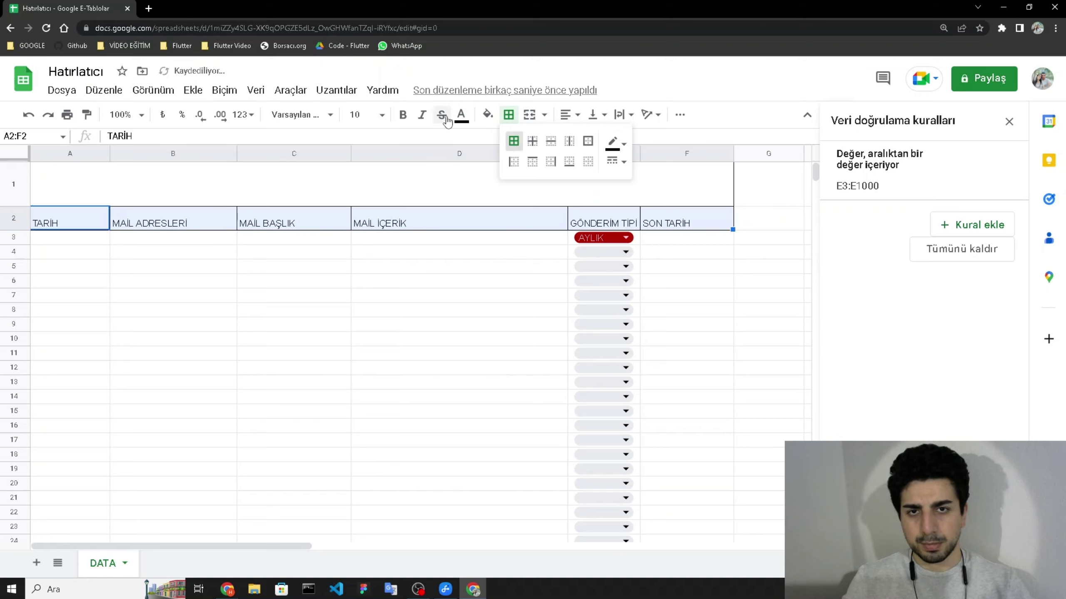
{"action": "left_click", "coordinate": [575, 119]}
{"action": "left_click", "coordinate": [584, 137]}
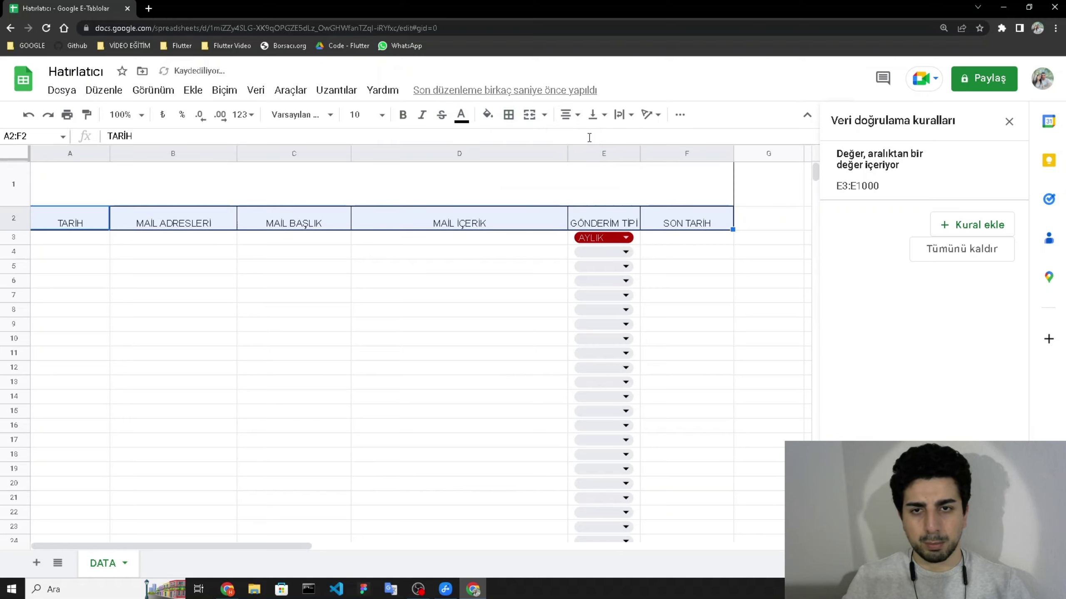
{"action": "left_click", "coordinate": [592, 117]}
{"action": "left_click", "coordinate": [608, 139]}
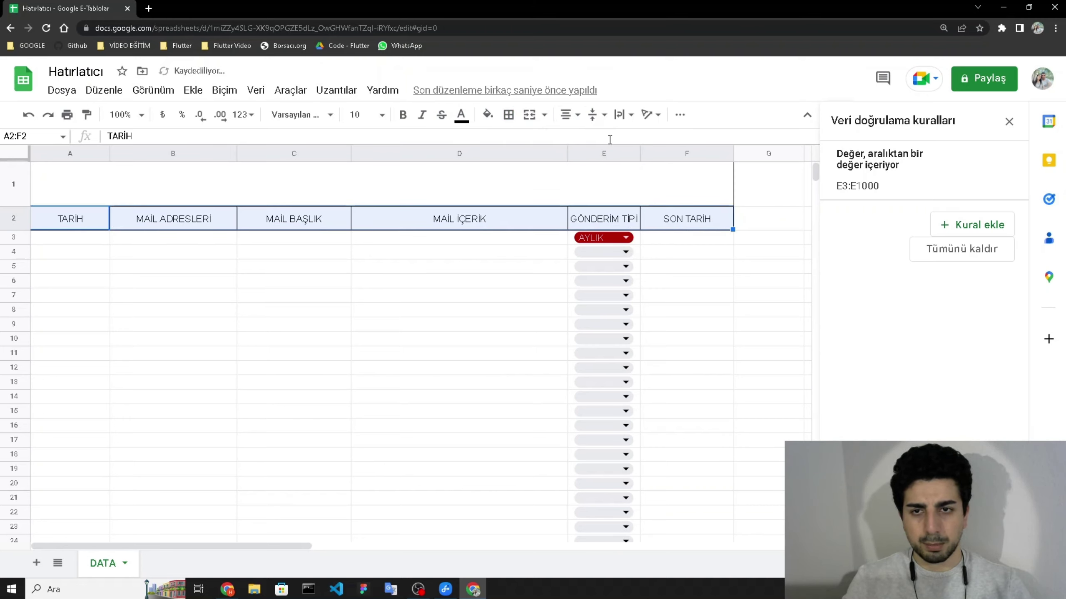
{"action": "left_click", "coordinate": [402, 114]}
{"action": "left_click", "coordinate": [260, 280]}
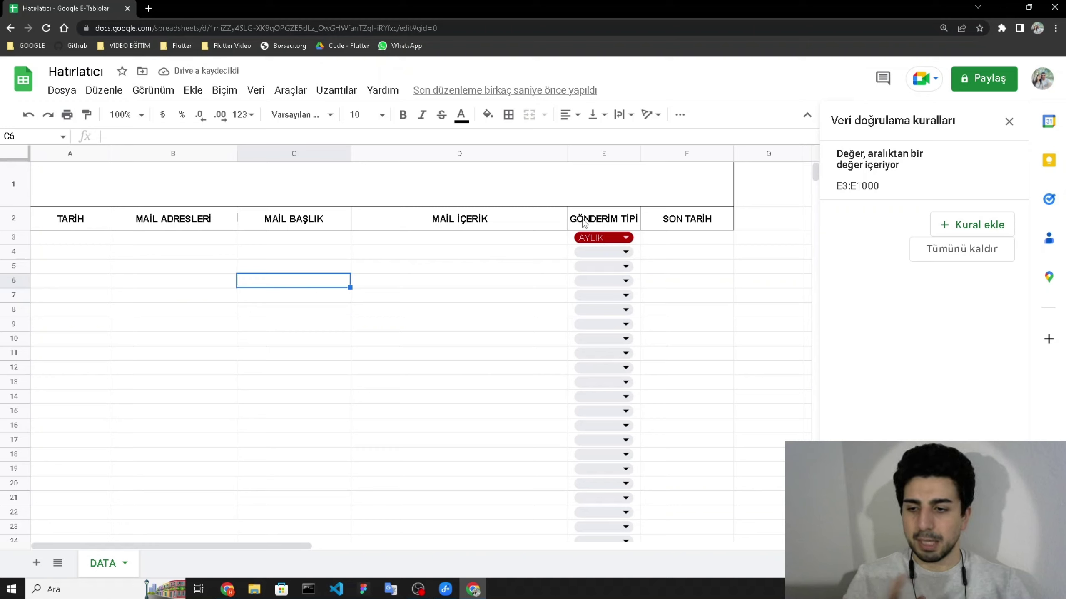
{"action": "left_click", "coordinate": [74, 242]}
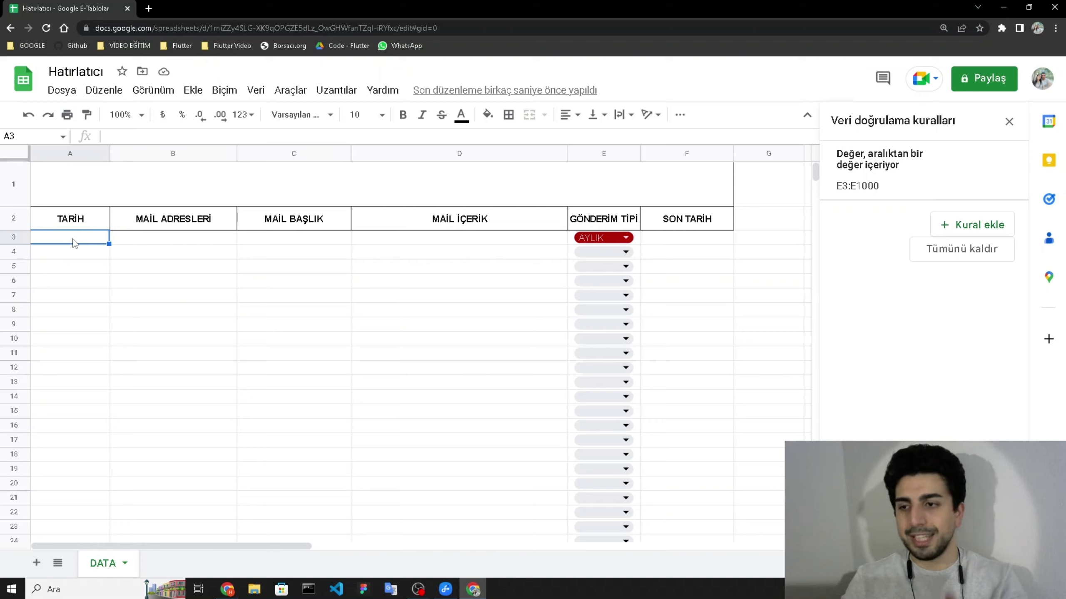
- Enter 21.02.2023, the recipient's e-mail address and subject DENEME YOUTUBE in A3:C3
{"action": "type", "text": "21.02.2"}
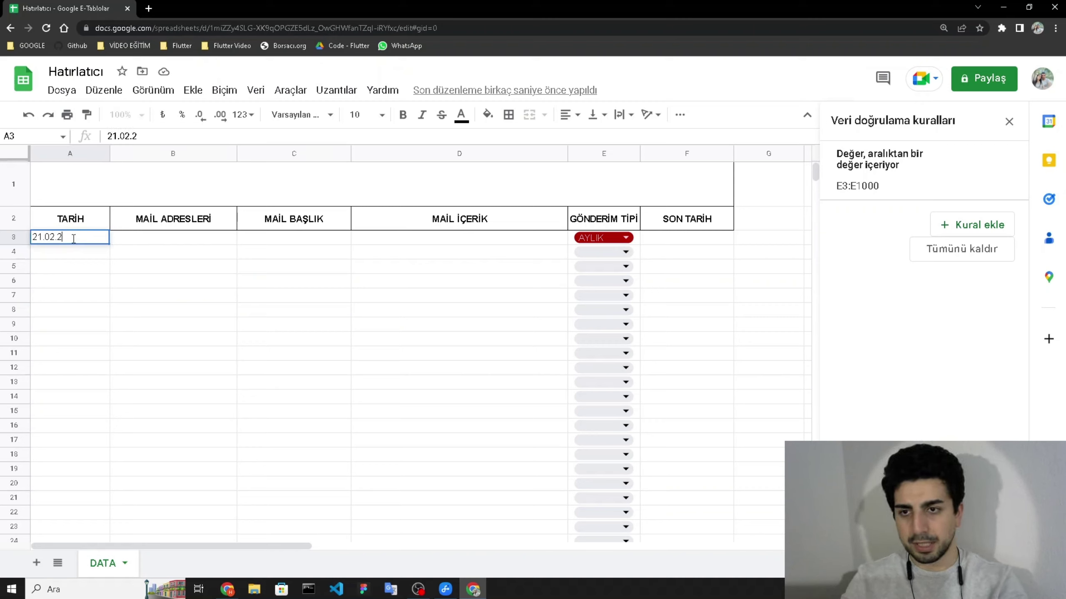
{"action": "type", "text": "023"}
{"action": "key", "text": "Tab"}
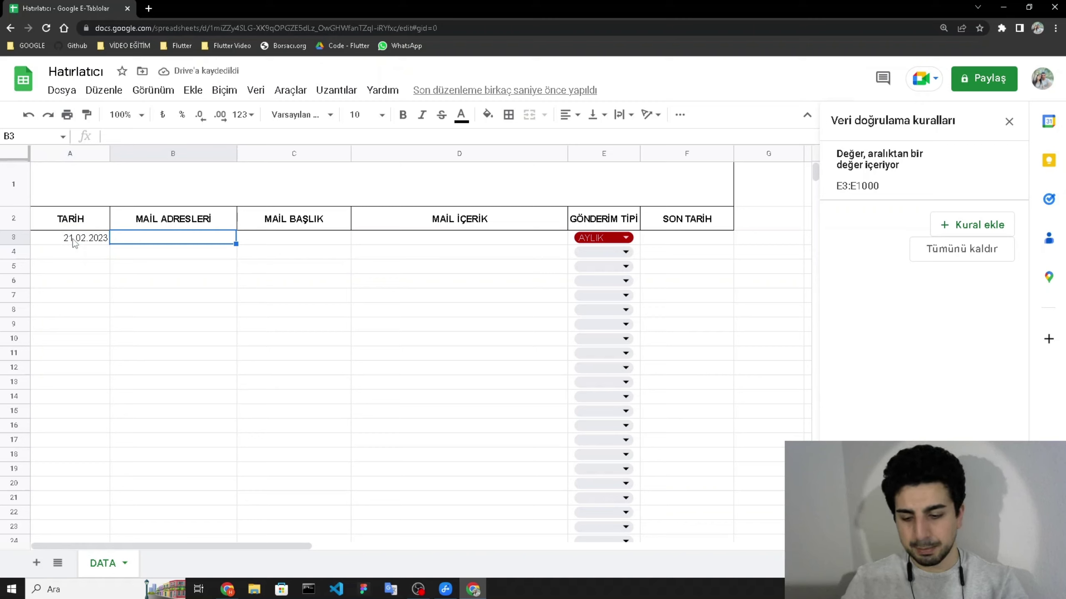
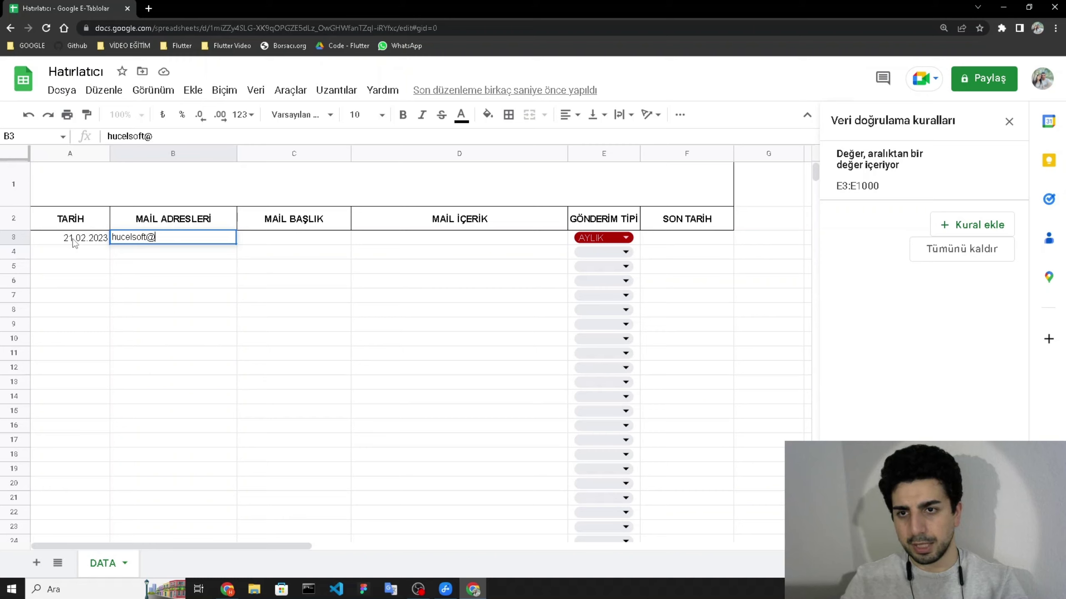
{"action": "key", "text": "Tab"}
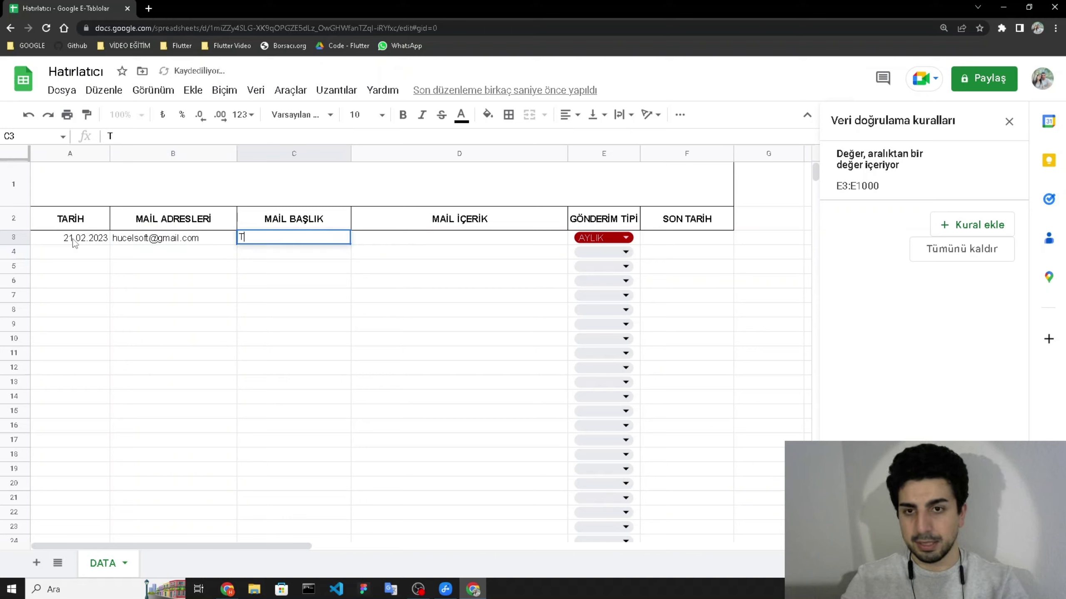
{"action": "type", "text": "DENEME YOUTUBE"}
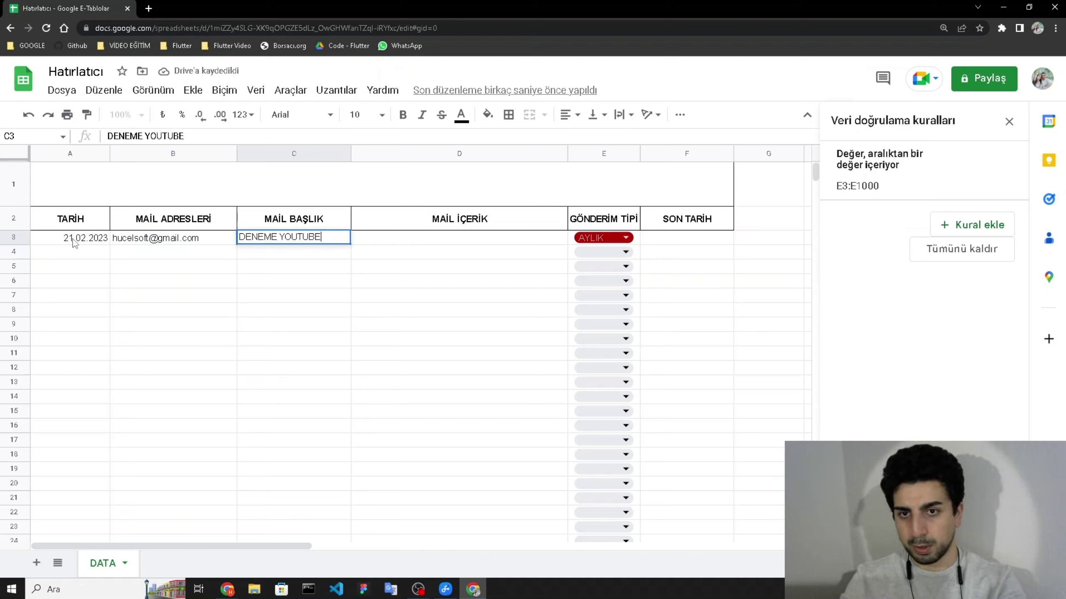
{"action": "key", "text": "Tab"}
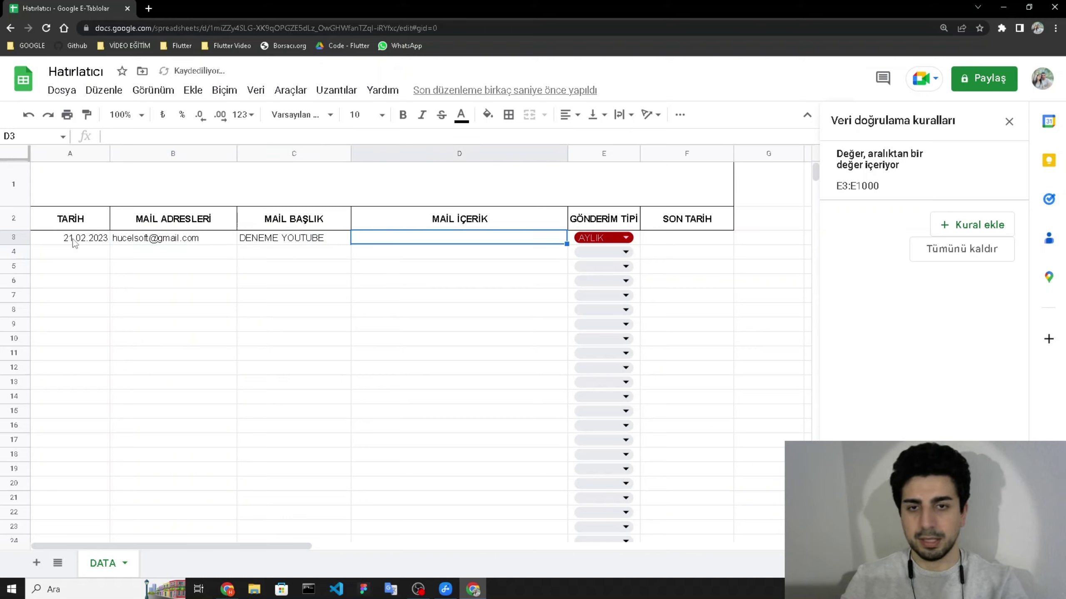
- Type 'MERHABA ARKADAŞLAR BU VİDEODA HATIRLATICI KURDUK' as the message in D3
{"action": "type", "text": "MERHABA A"}
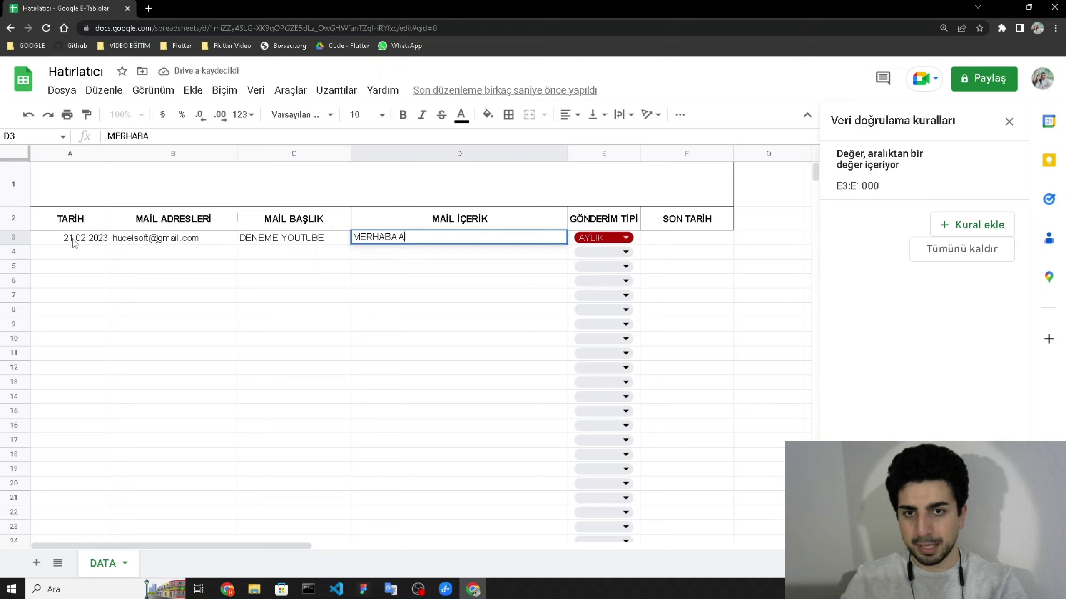
{"action": "type", "text": "RKADAŞLAR B"}
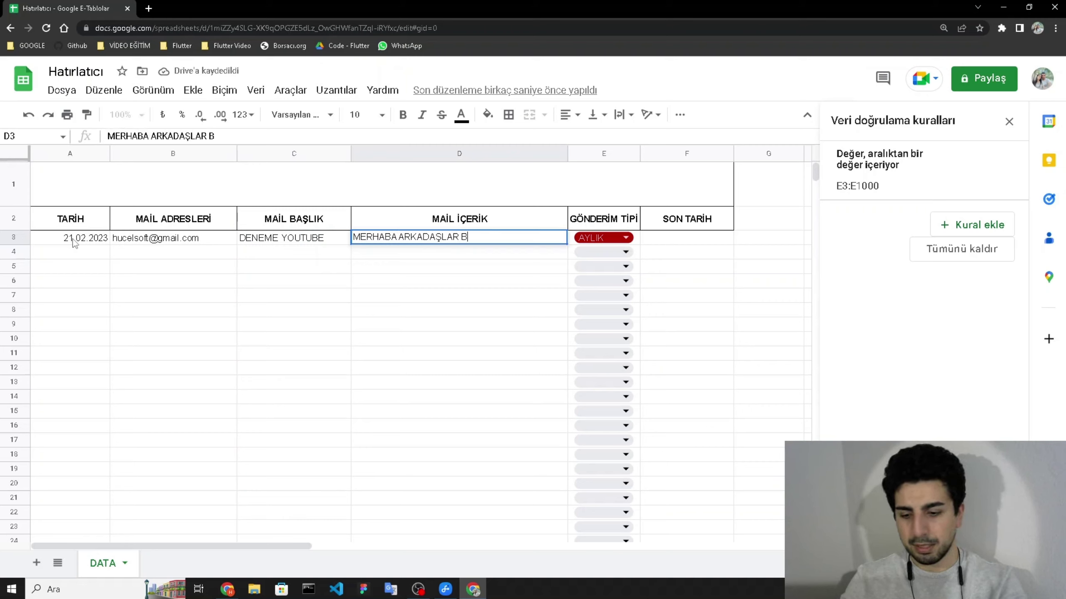
{"action": "type", "text": "U VİDEODA"}
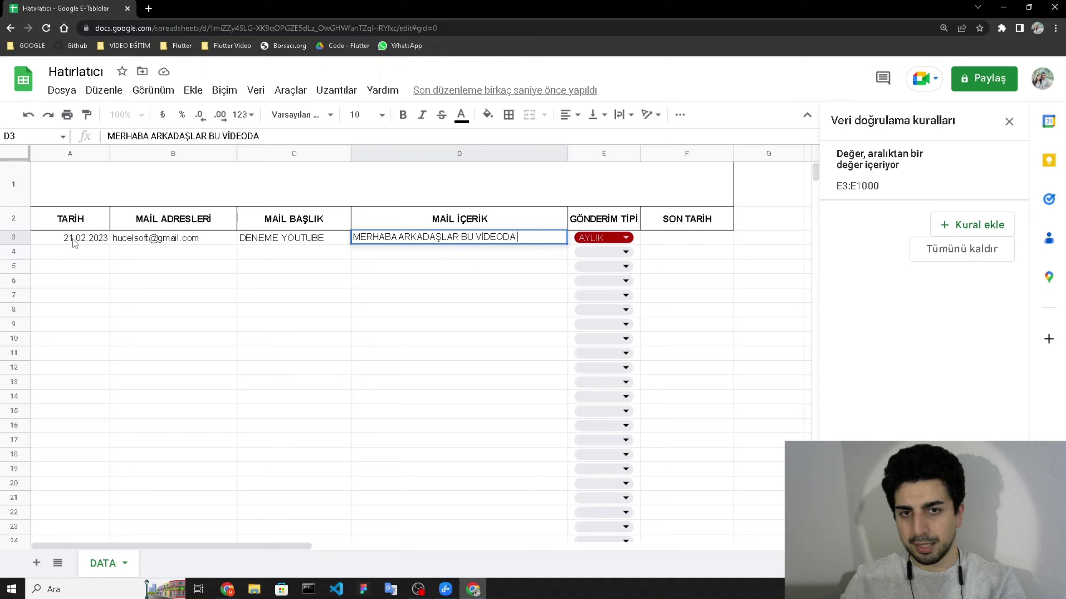
{"action": "type", "text": " HATIRLATICI Y"}
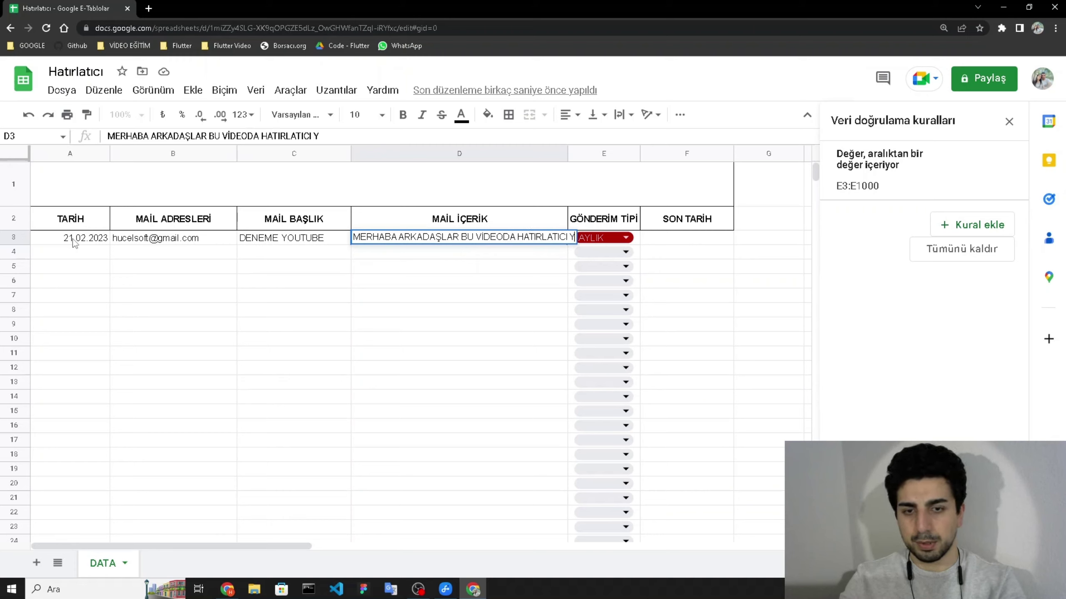
{"action": "key", "text": "BackSpace"}
{"action": "type", "text": "KUR"}
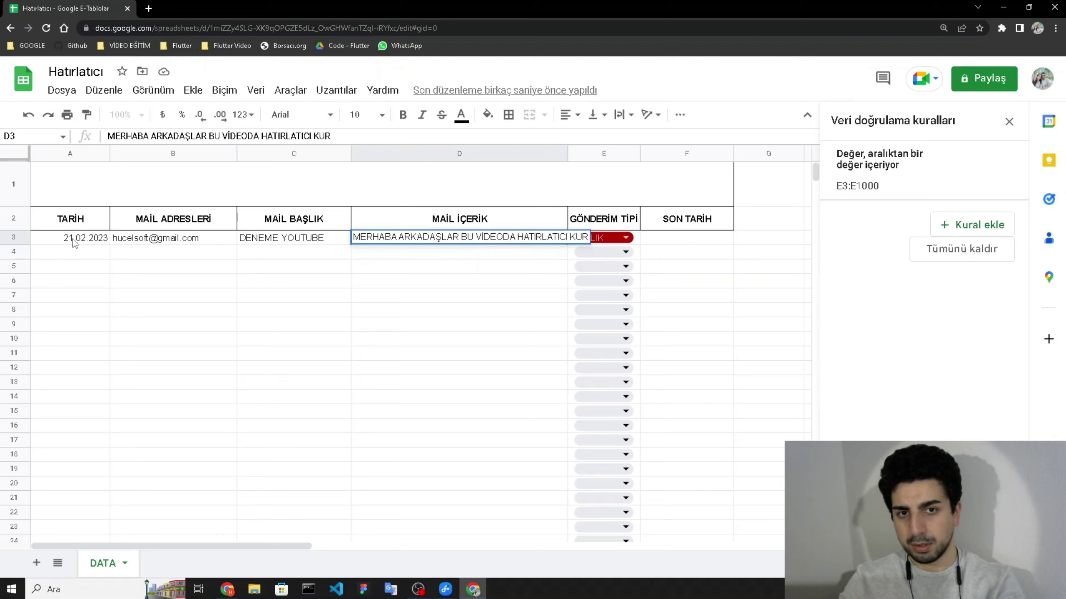
{"action": "type", "text": "DUK"}
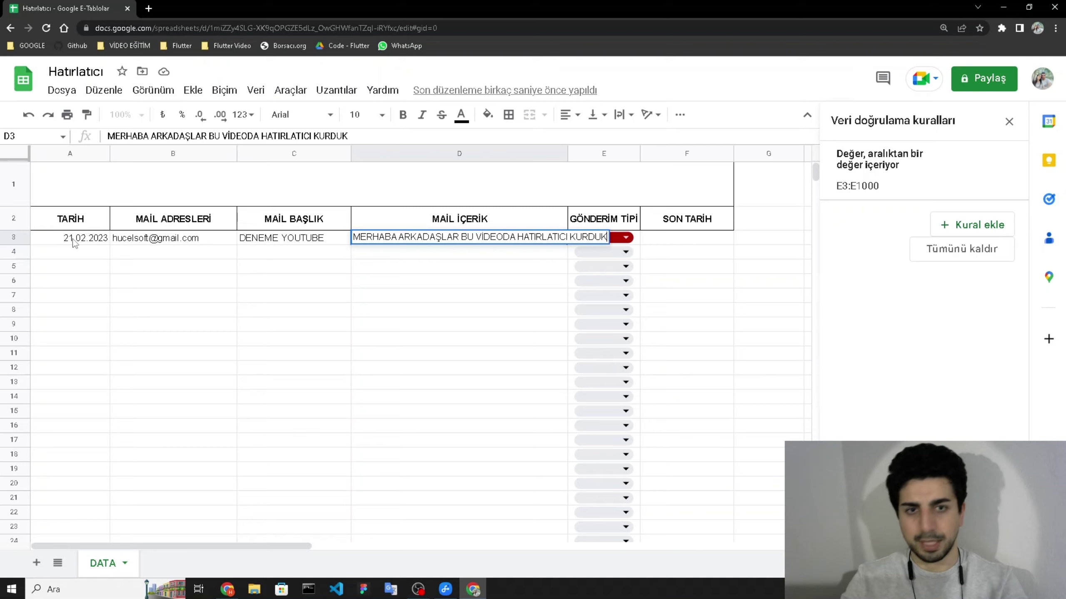
{"action": "key", "text": "Tab"}
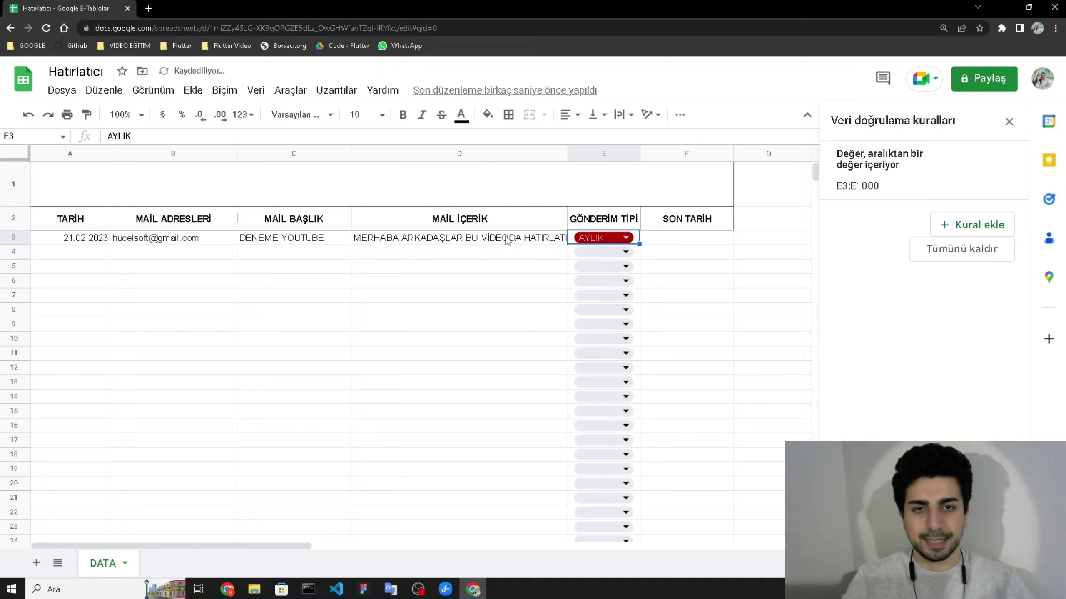
- Set E3's send type to GÜNLÜK and enter end date 24.02.2023 in F3
{"action": "left_click", "coordinate": [596, 237]}
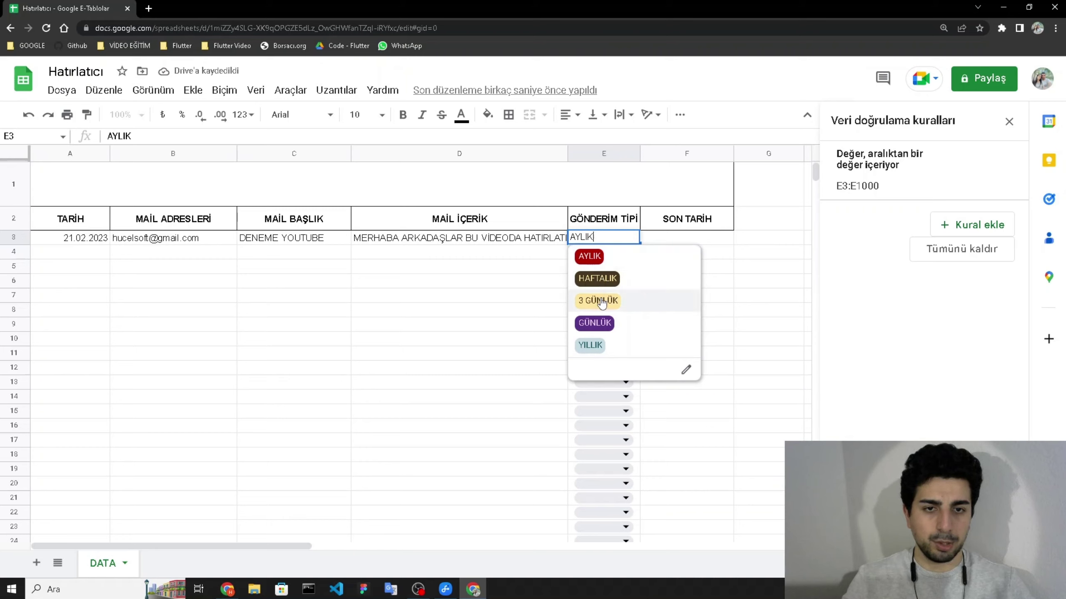
{"action": "left_click", "coordinate": [599, 324]}
{"action": "left_click", "coordinate": [668, 240]}
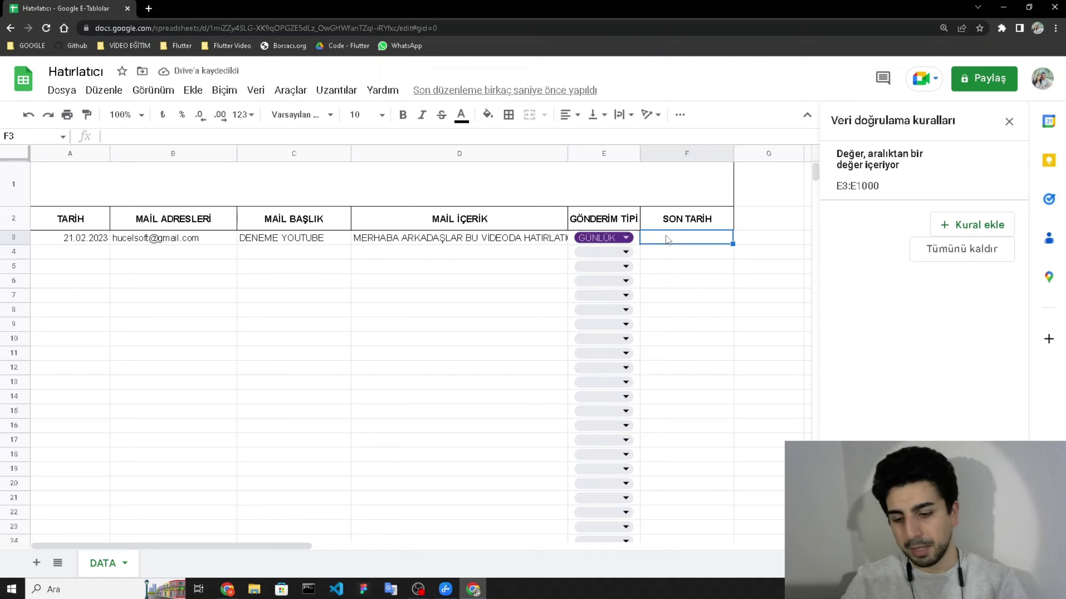
{"action": "type", "text": "2"}
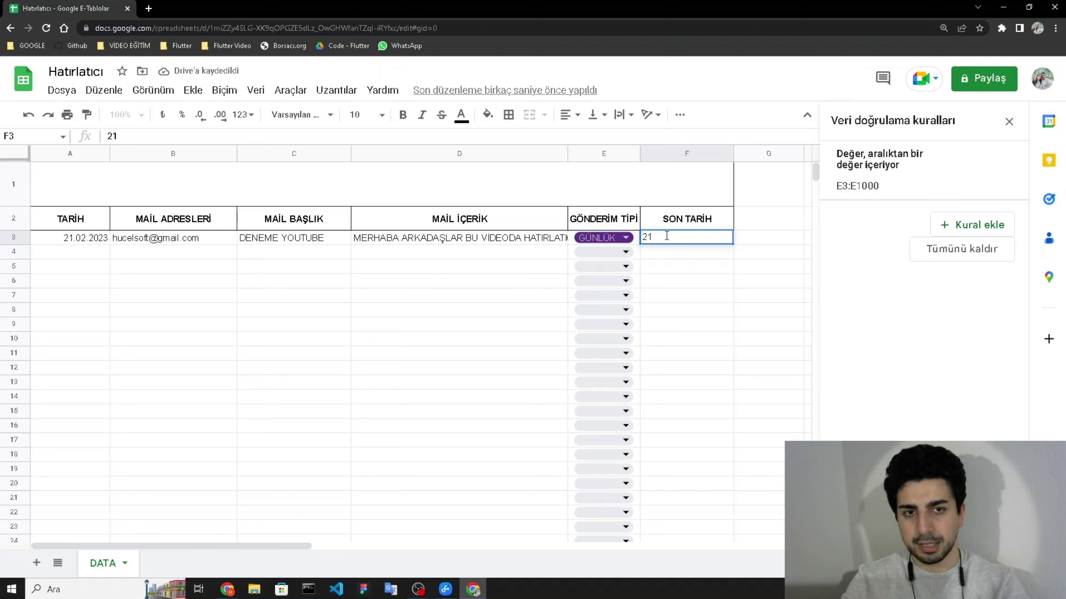
{"action": "type", "text": "1"}
{"action": "key", "text": "BackSpace"}
{"action": "type", "text": "4.02.2023"}
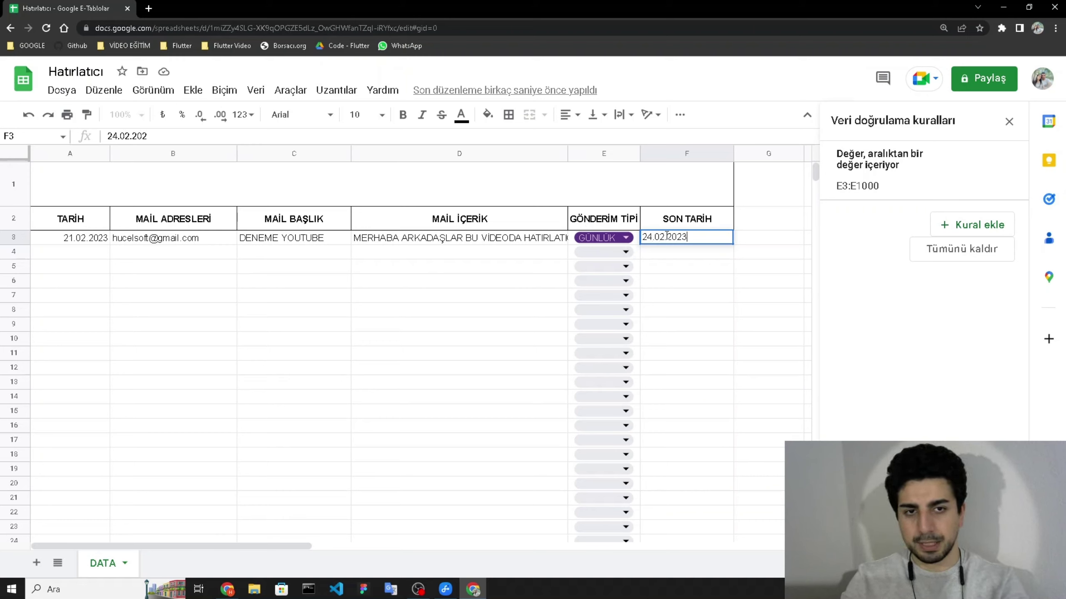
{"action": "key", "text": "Return"}
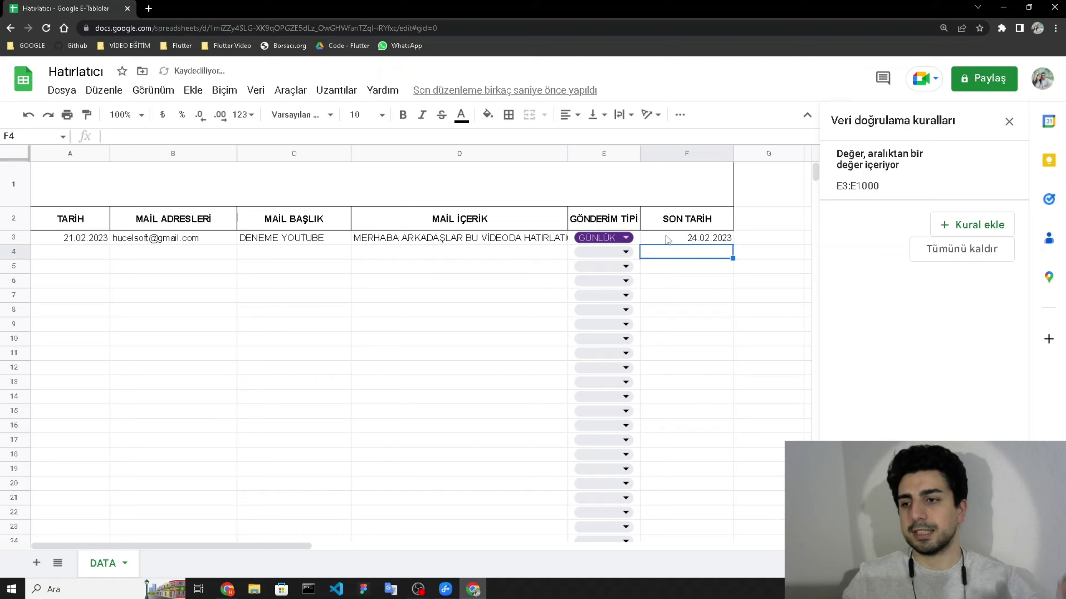
{"action": "left_click", "coordinate": [690, 242]}
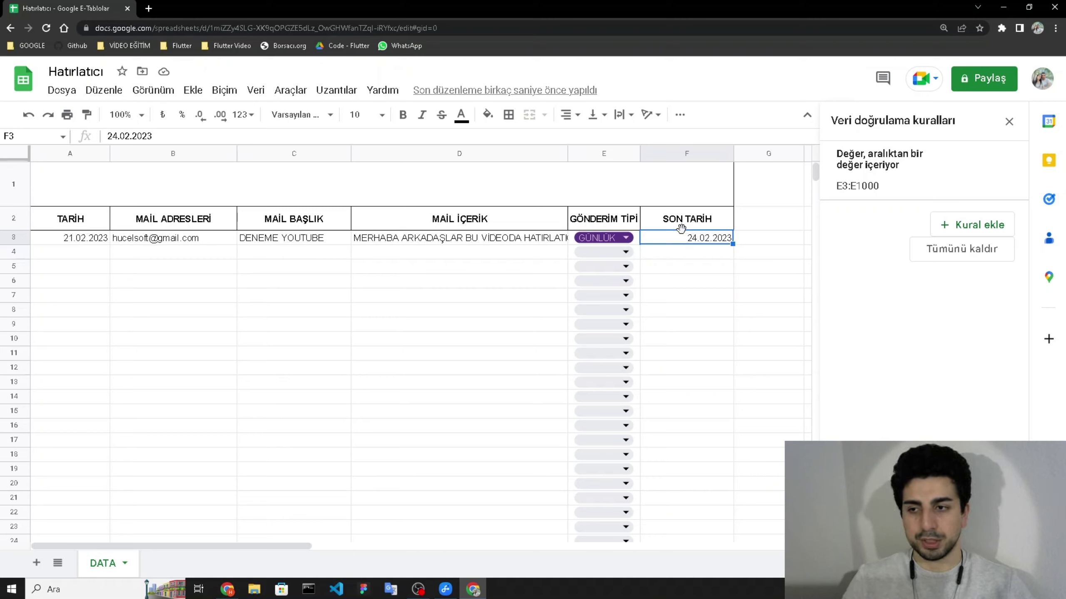
- Open the spreadsheet's Apps Script editor from Uzantılar > Apps Komut Dosyası
{"action": "left_click", "coordinate": [545, 266]}
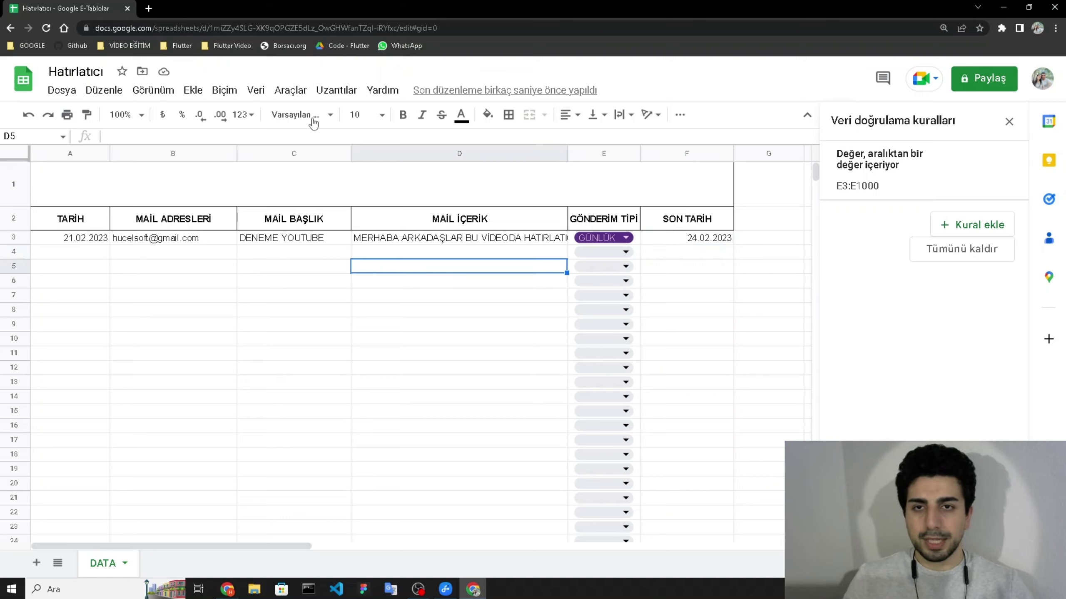
{"action": "left_click", "coordinate": [336, 90]}
{"action": "left_click", "coordinate": [366, 161]}
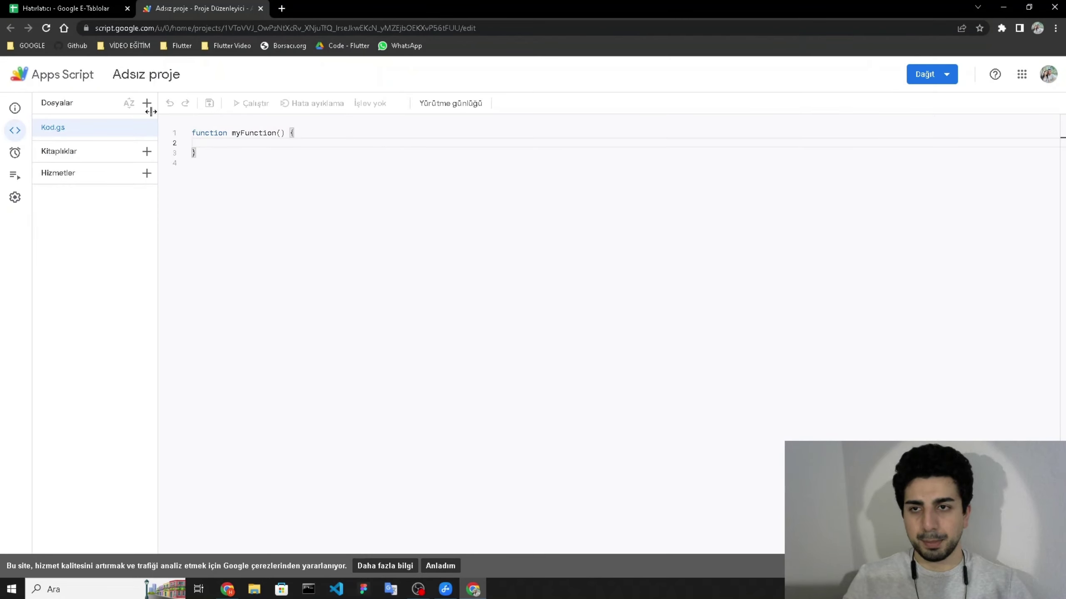
- Zoom the Chrome page to 125% for the script editor
{"action": "left_click", "coordinate": [1055, 28]}
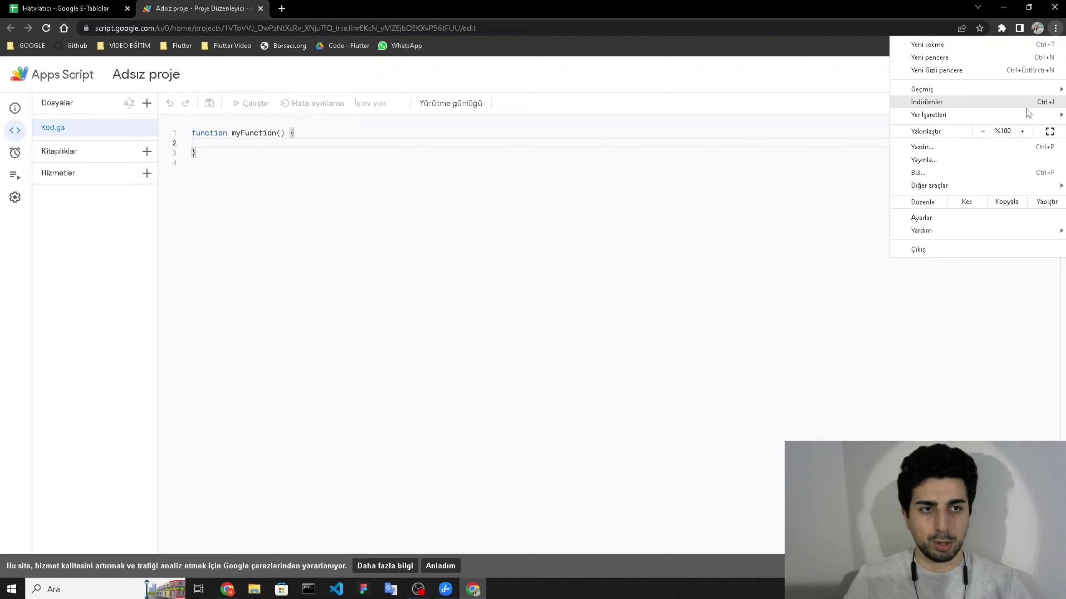
{"action": "left_click", "coordinate": [1022, 131]}
{"action": "left_click", "coordinate": [1022, 132]}
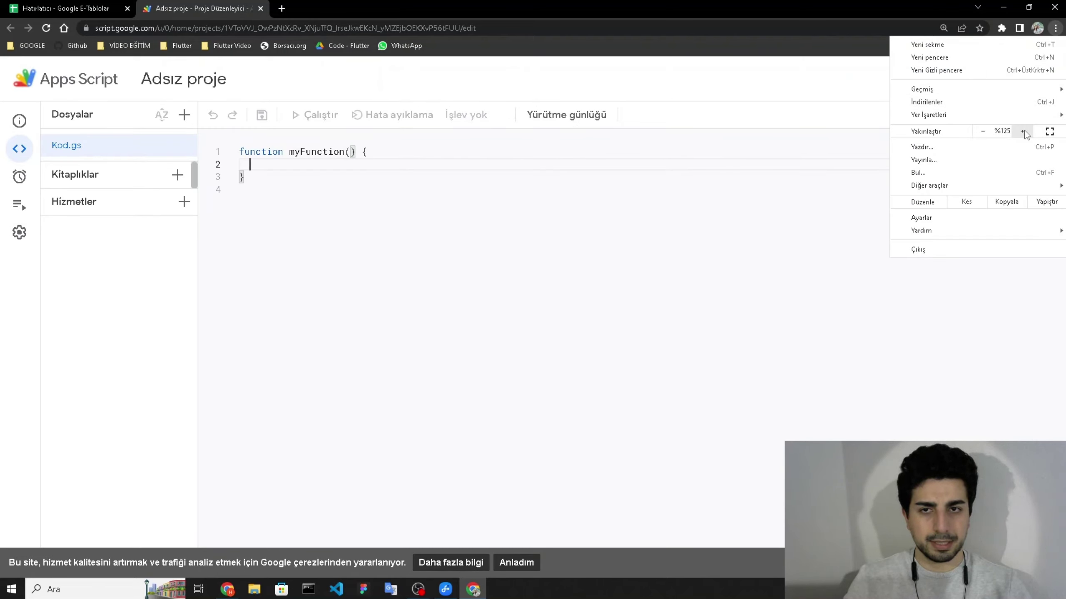
{"action": "left_click", "coordinate": [588, 196]}
- Insert two blank lines above function myFunction in Kod.gs
{"action": "left_click", "coordinate": [367, 160]}
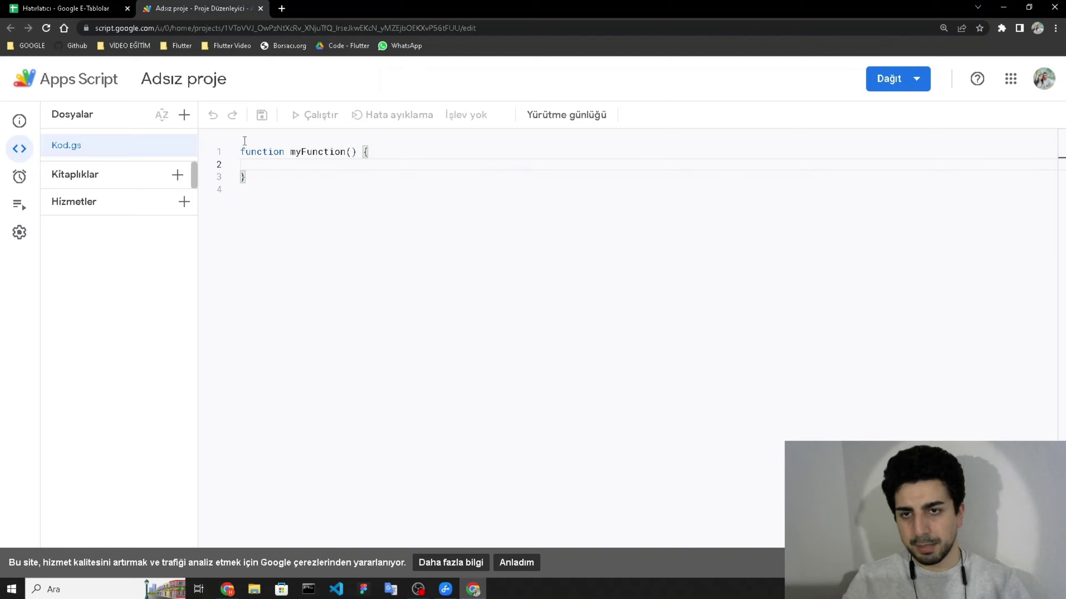
{"action": "left_click", "coordinate": [241, 155]}
{"action": "key", "text": "Return"}
{"action": "key", "text": "Return"}
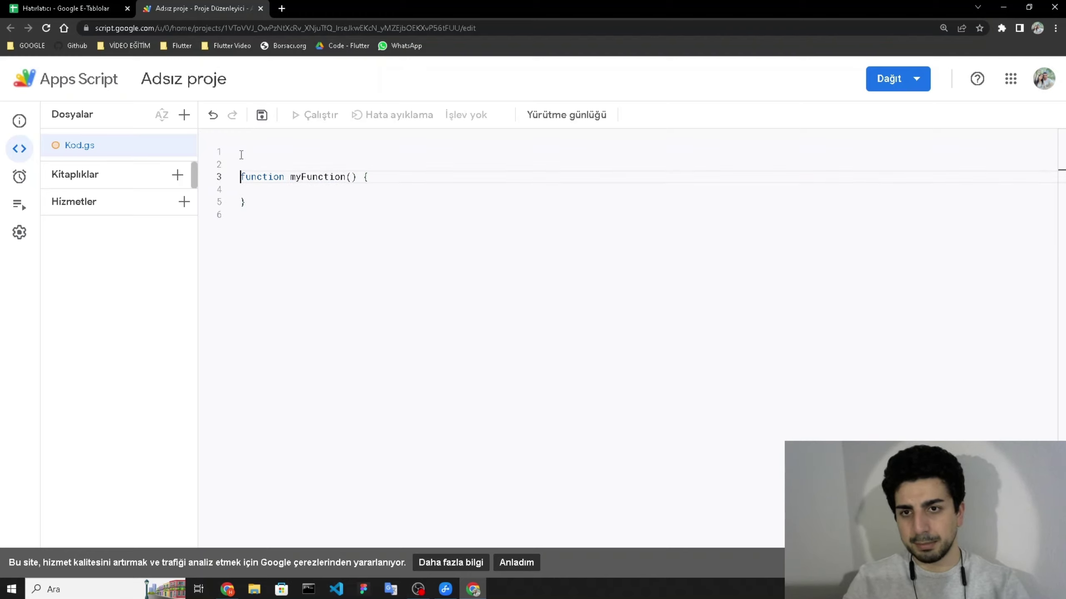
{"action": "left_click", "coordinate": [241, 155]}
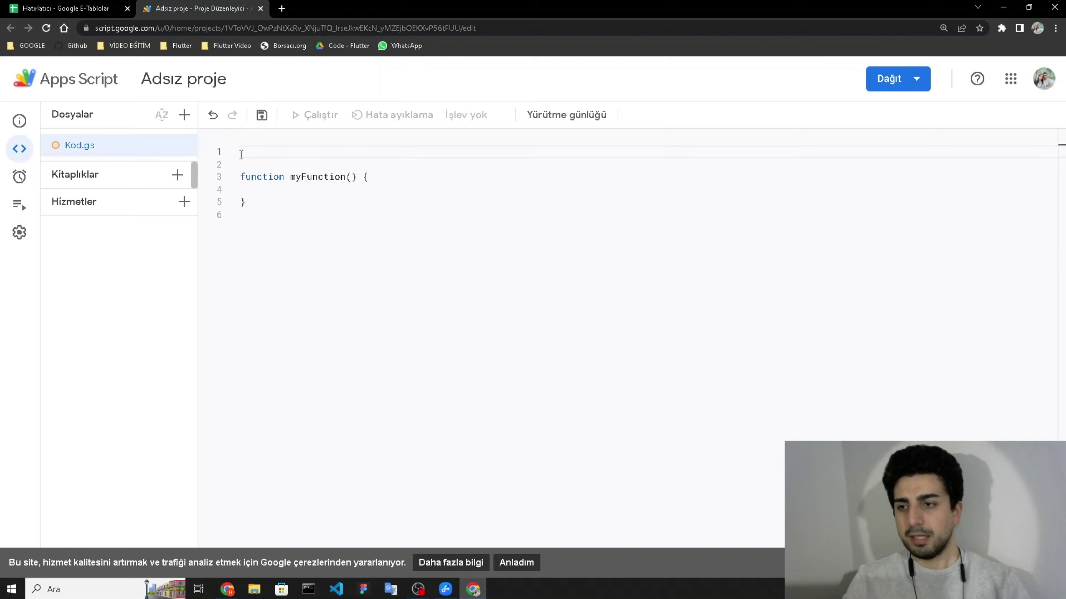